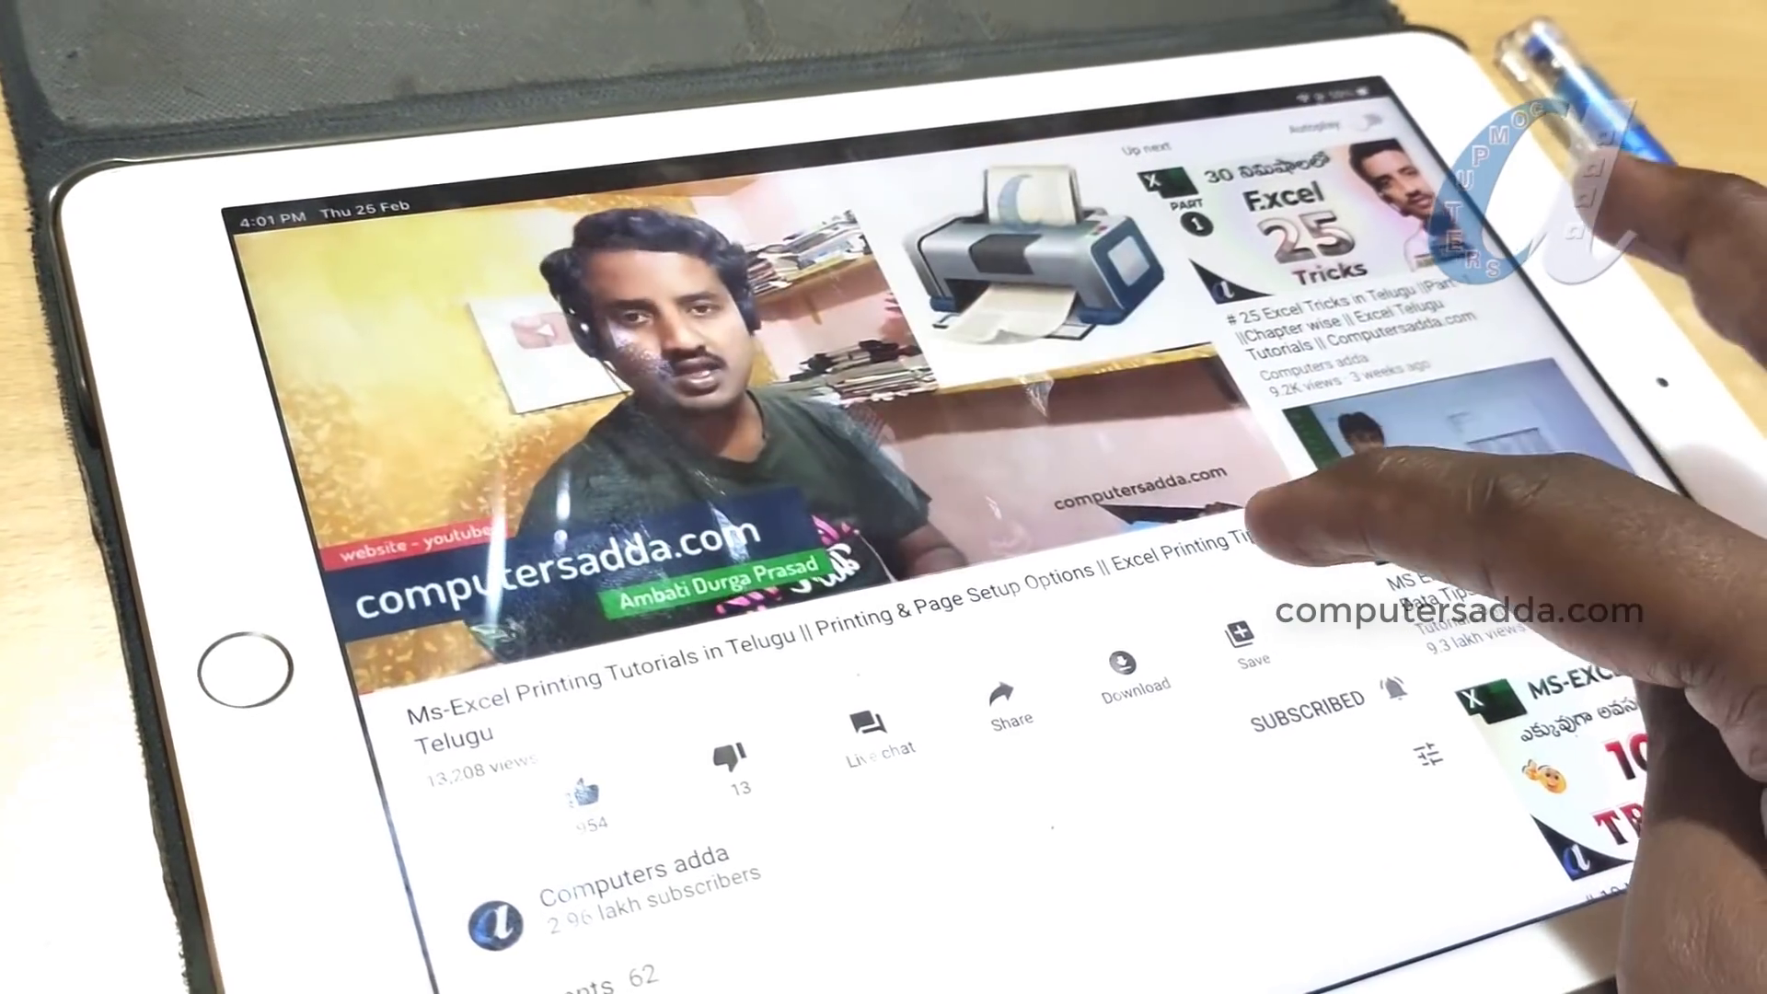
left_click(1299, 482)
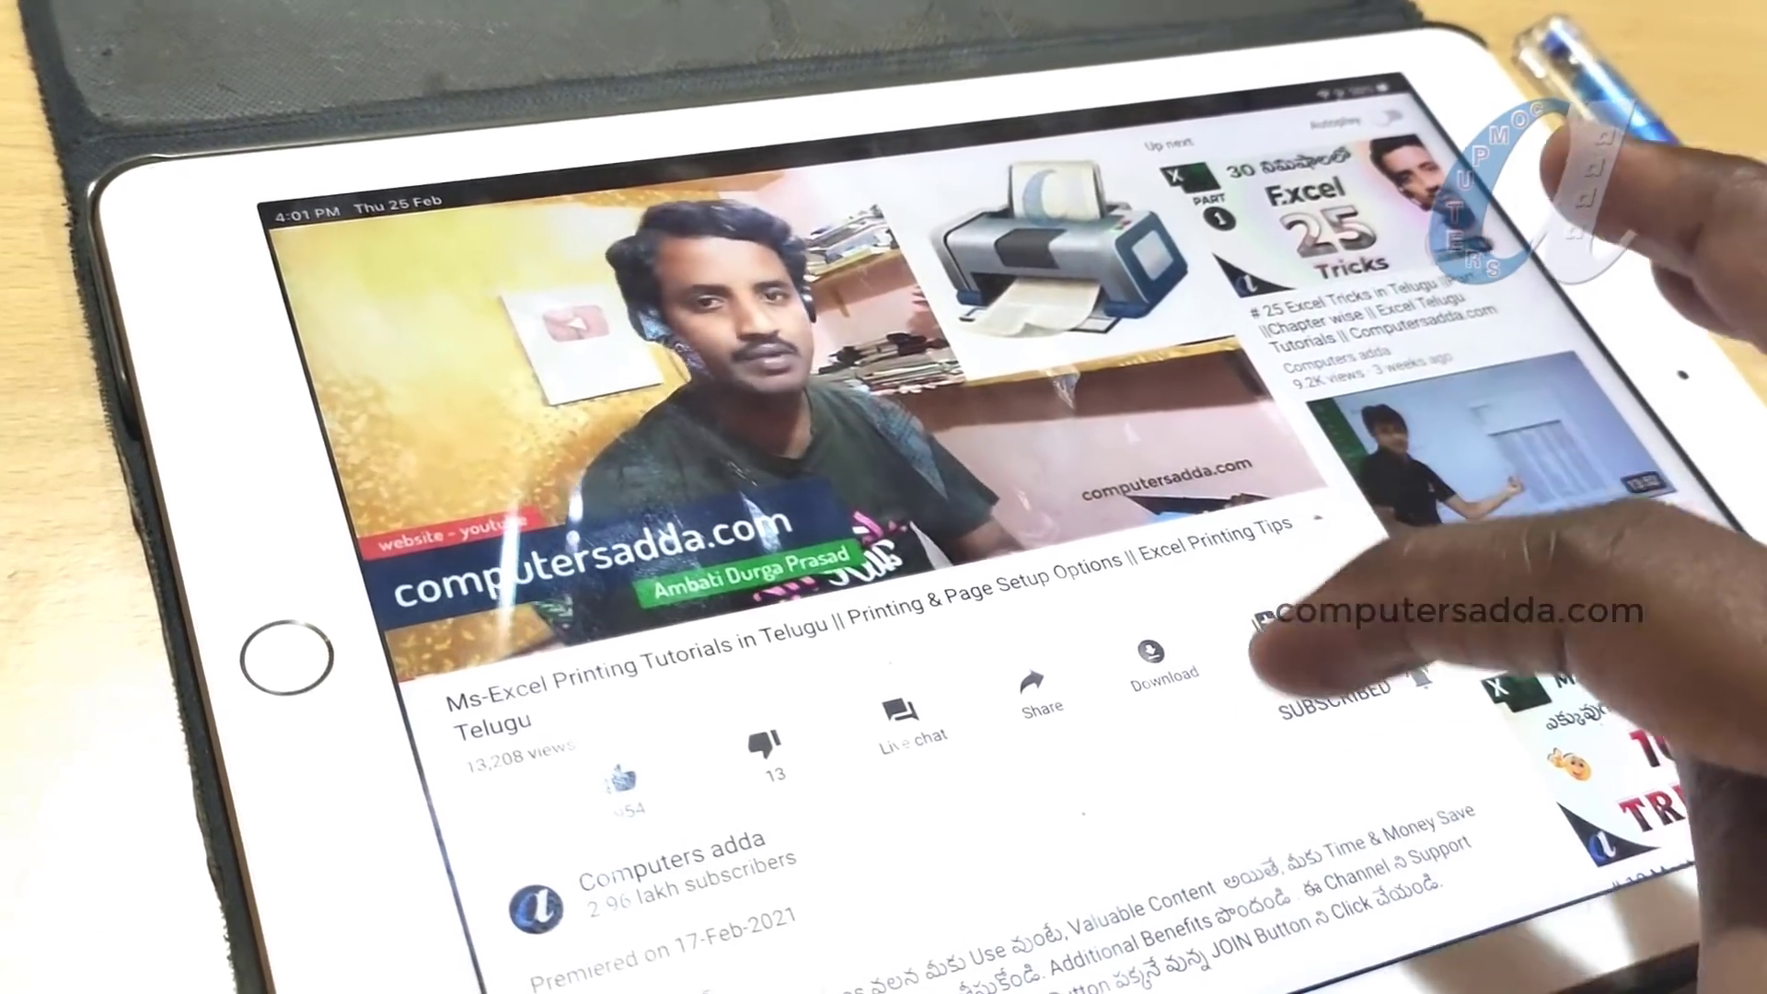
scroll(1104, 663, "down", 10)
scroll(1187, 405, "down", 5)
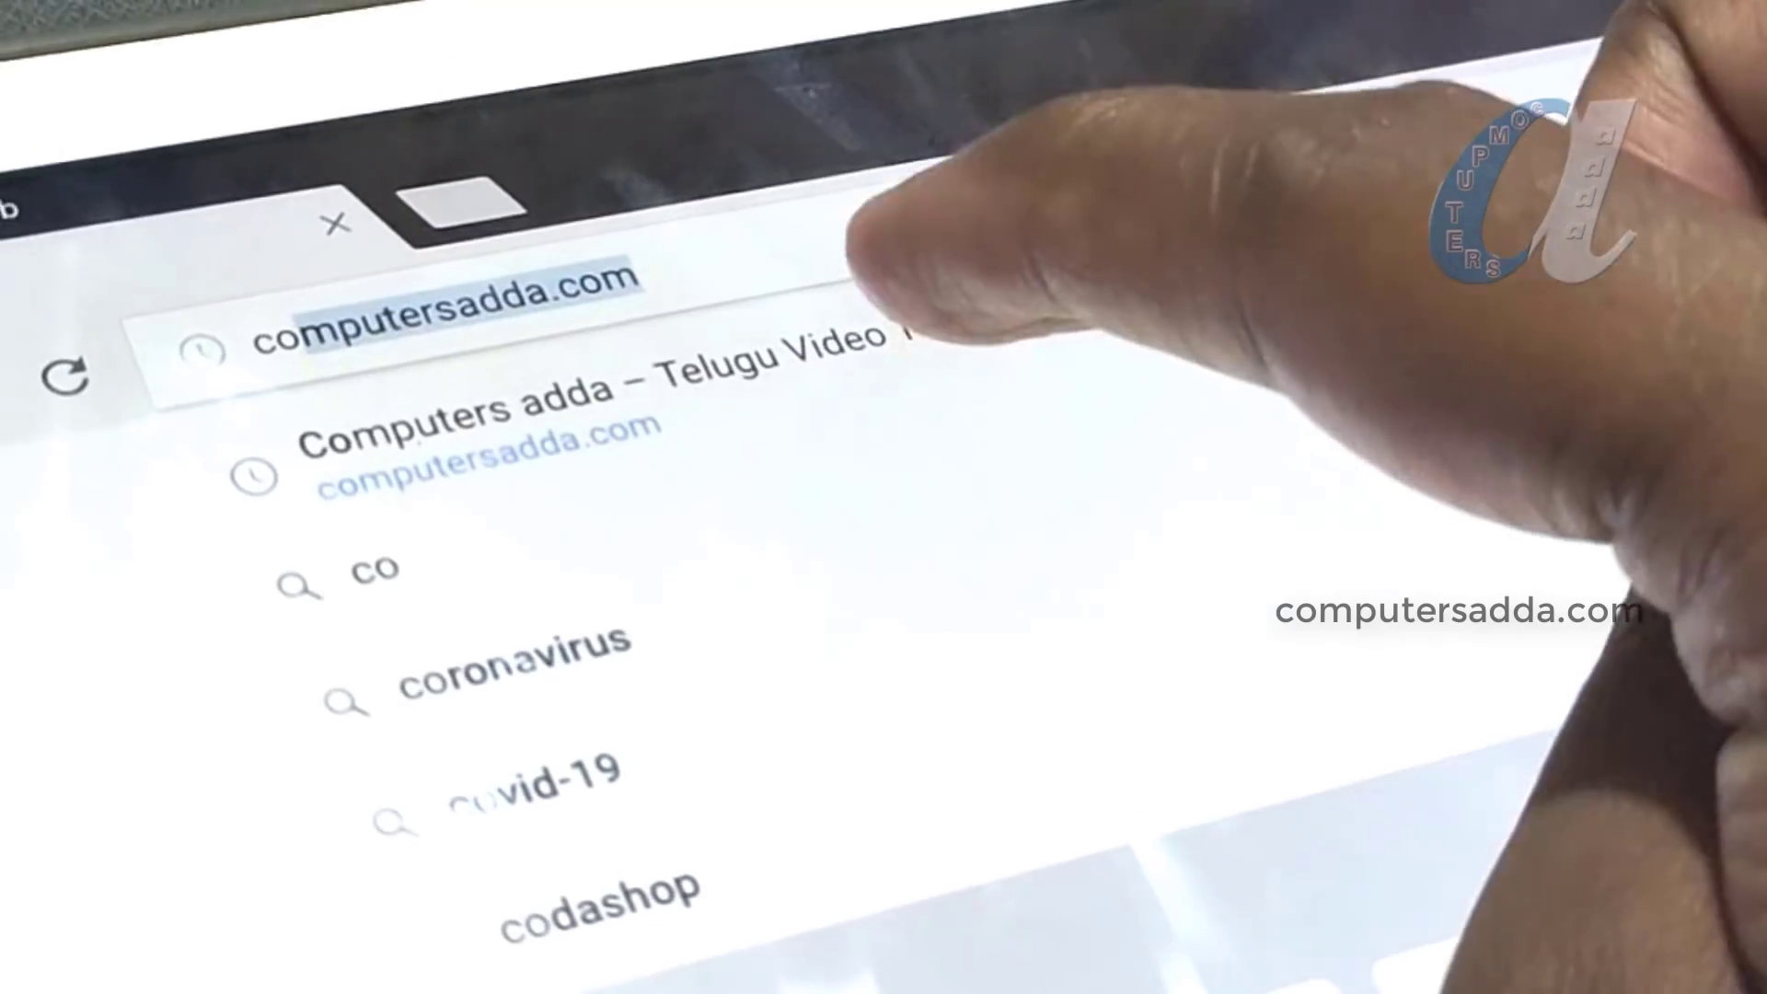
left_click(865, 340)
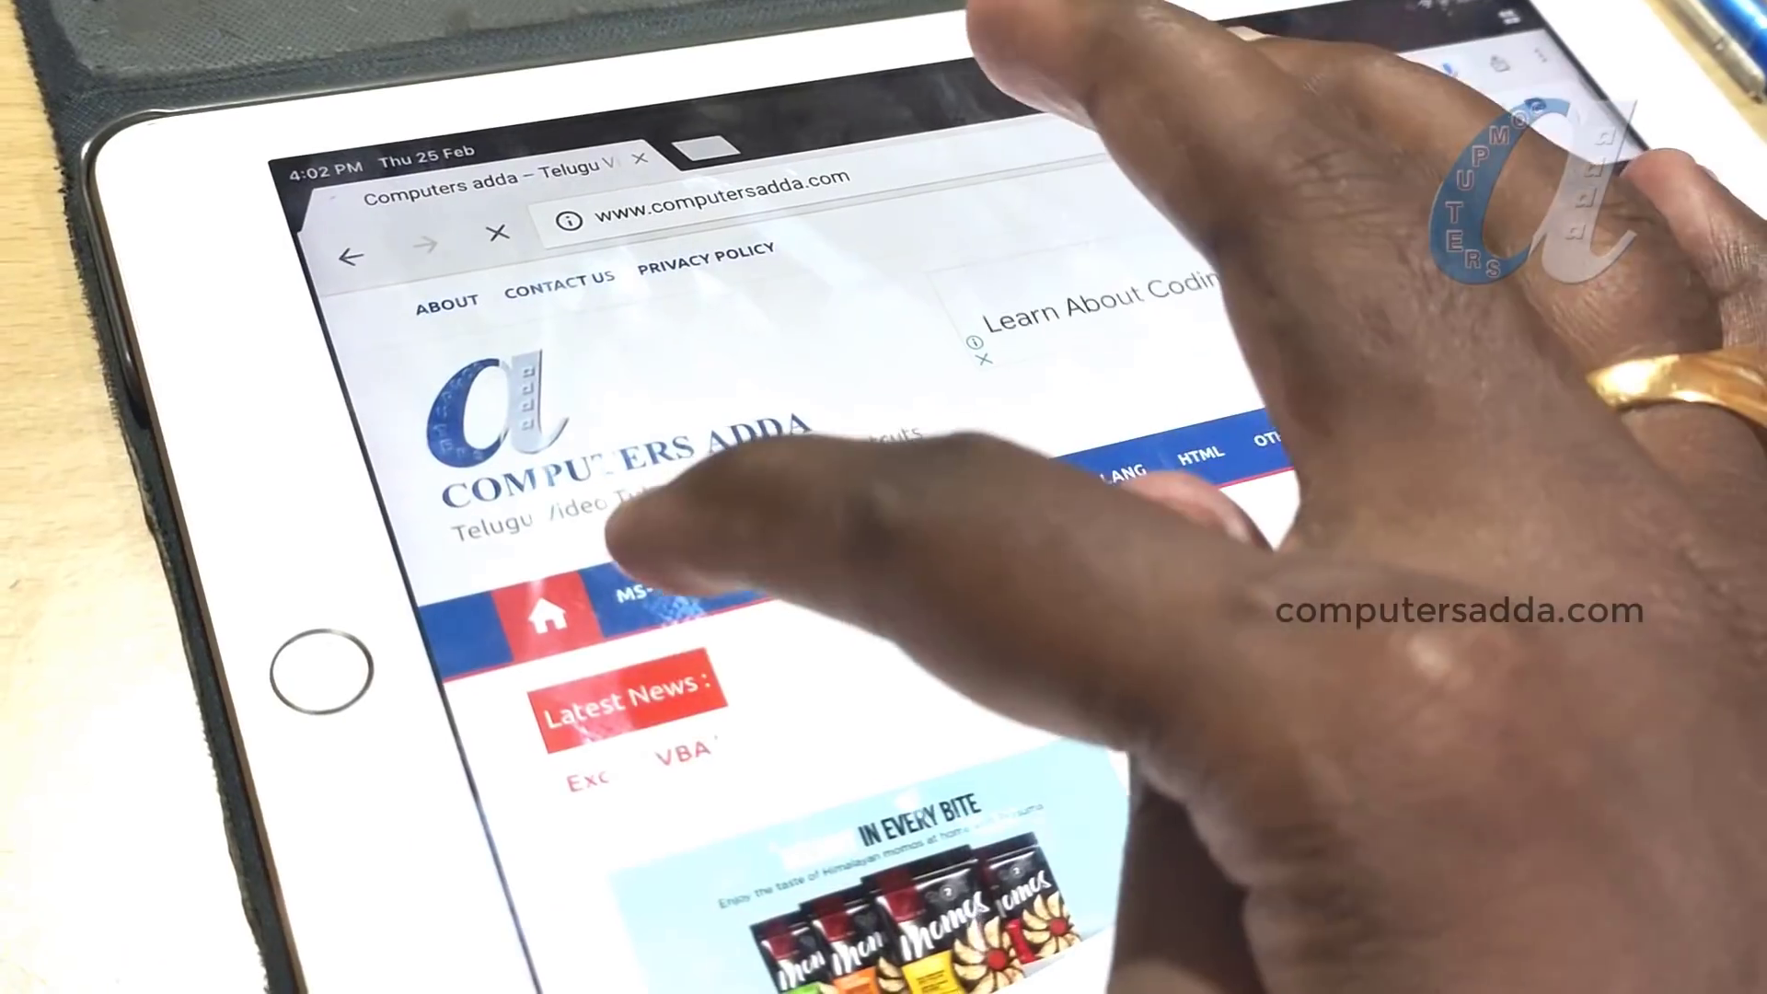
left_click(692, 578)
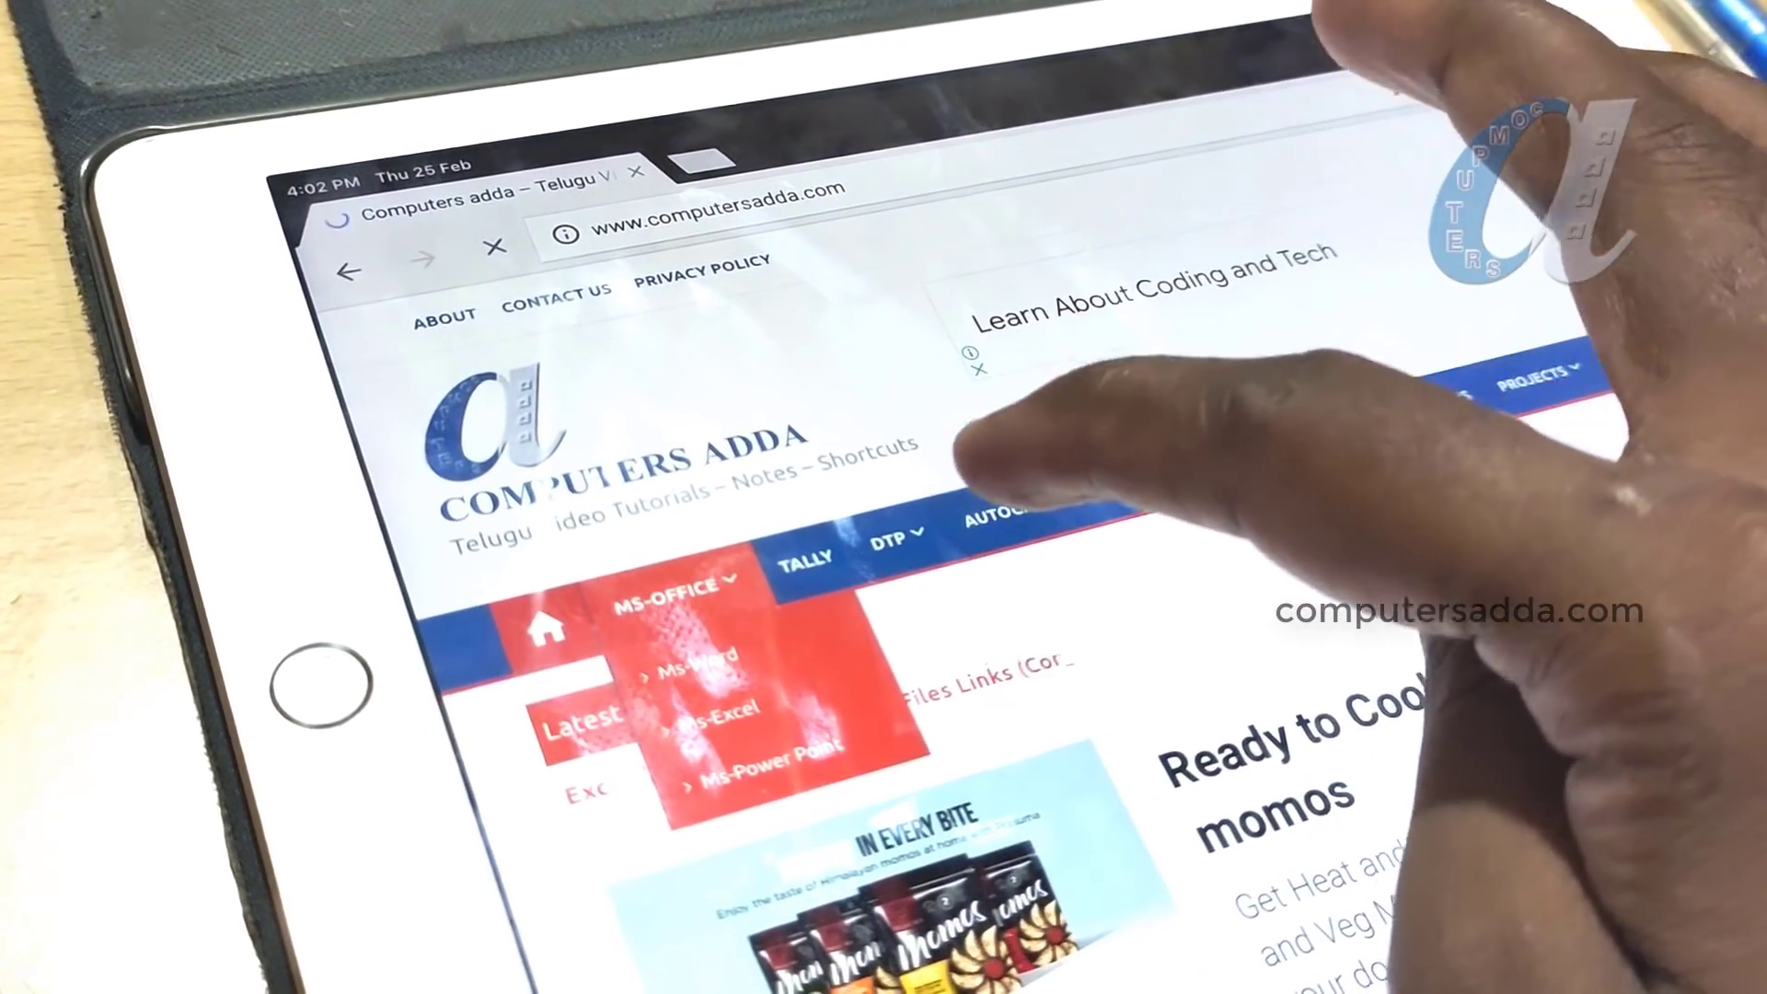
left_click(906, 529)
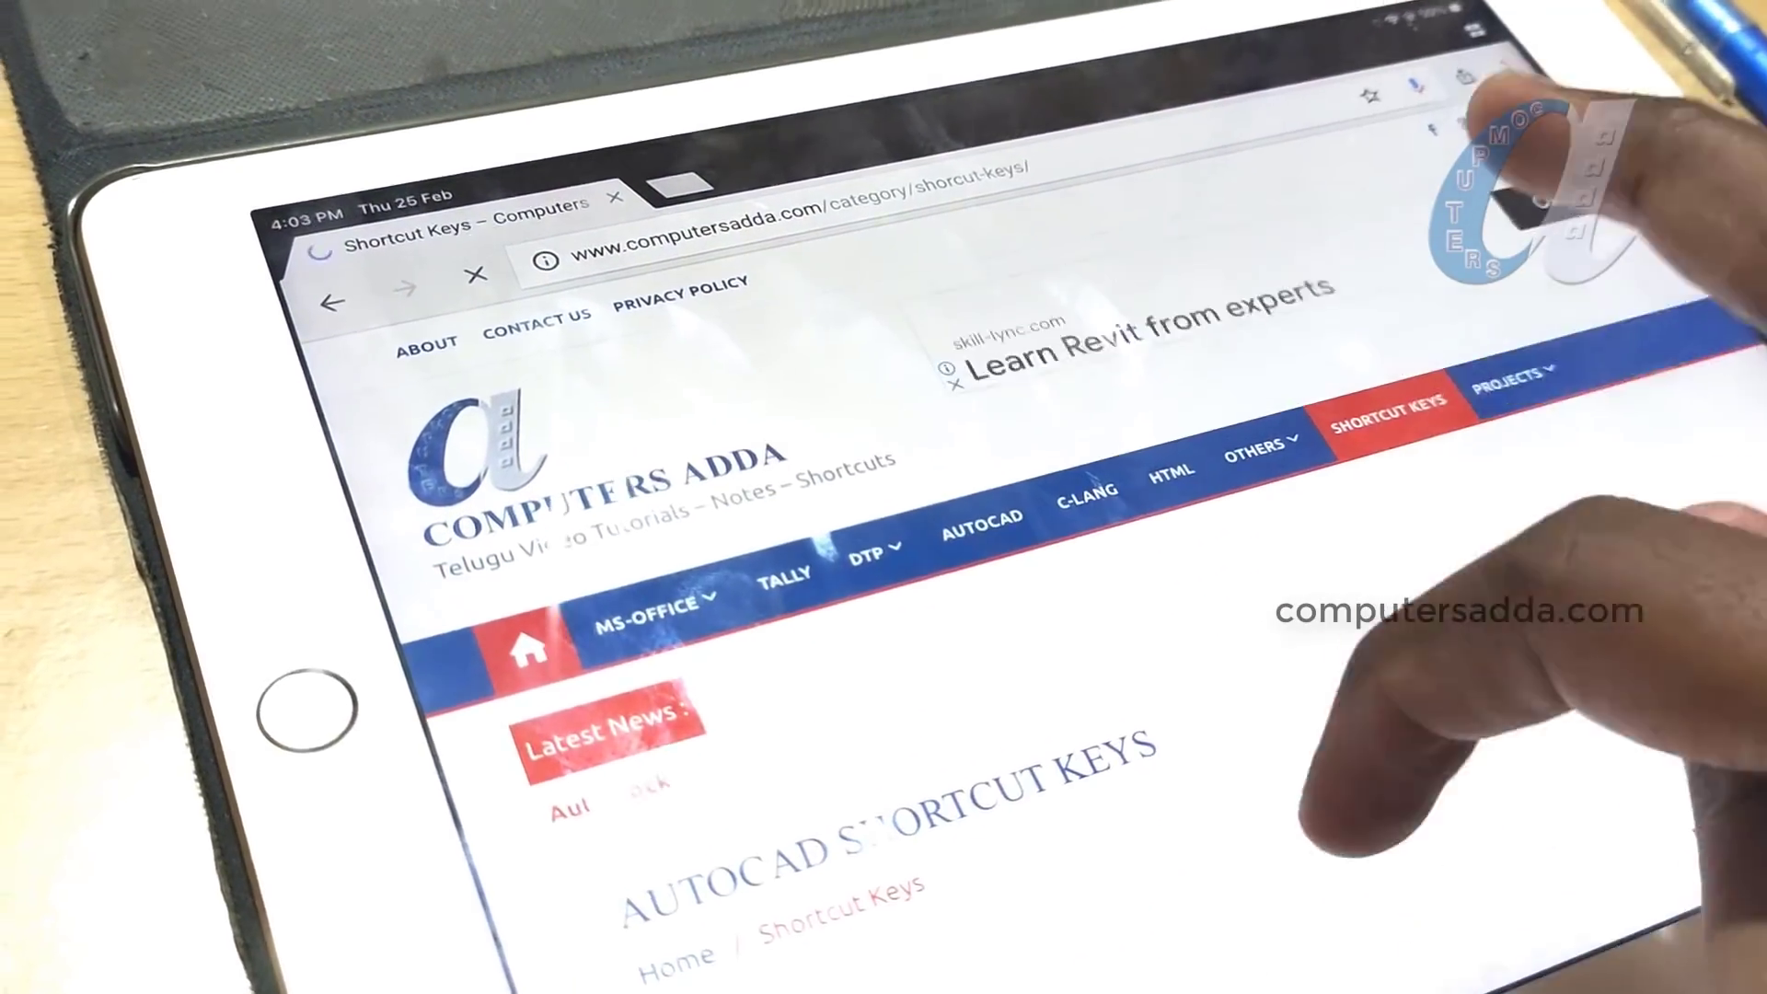
scroll(1472, 644, "down", 10)
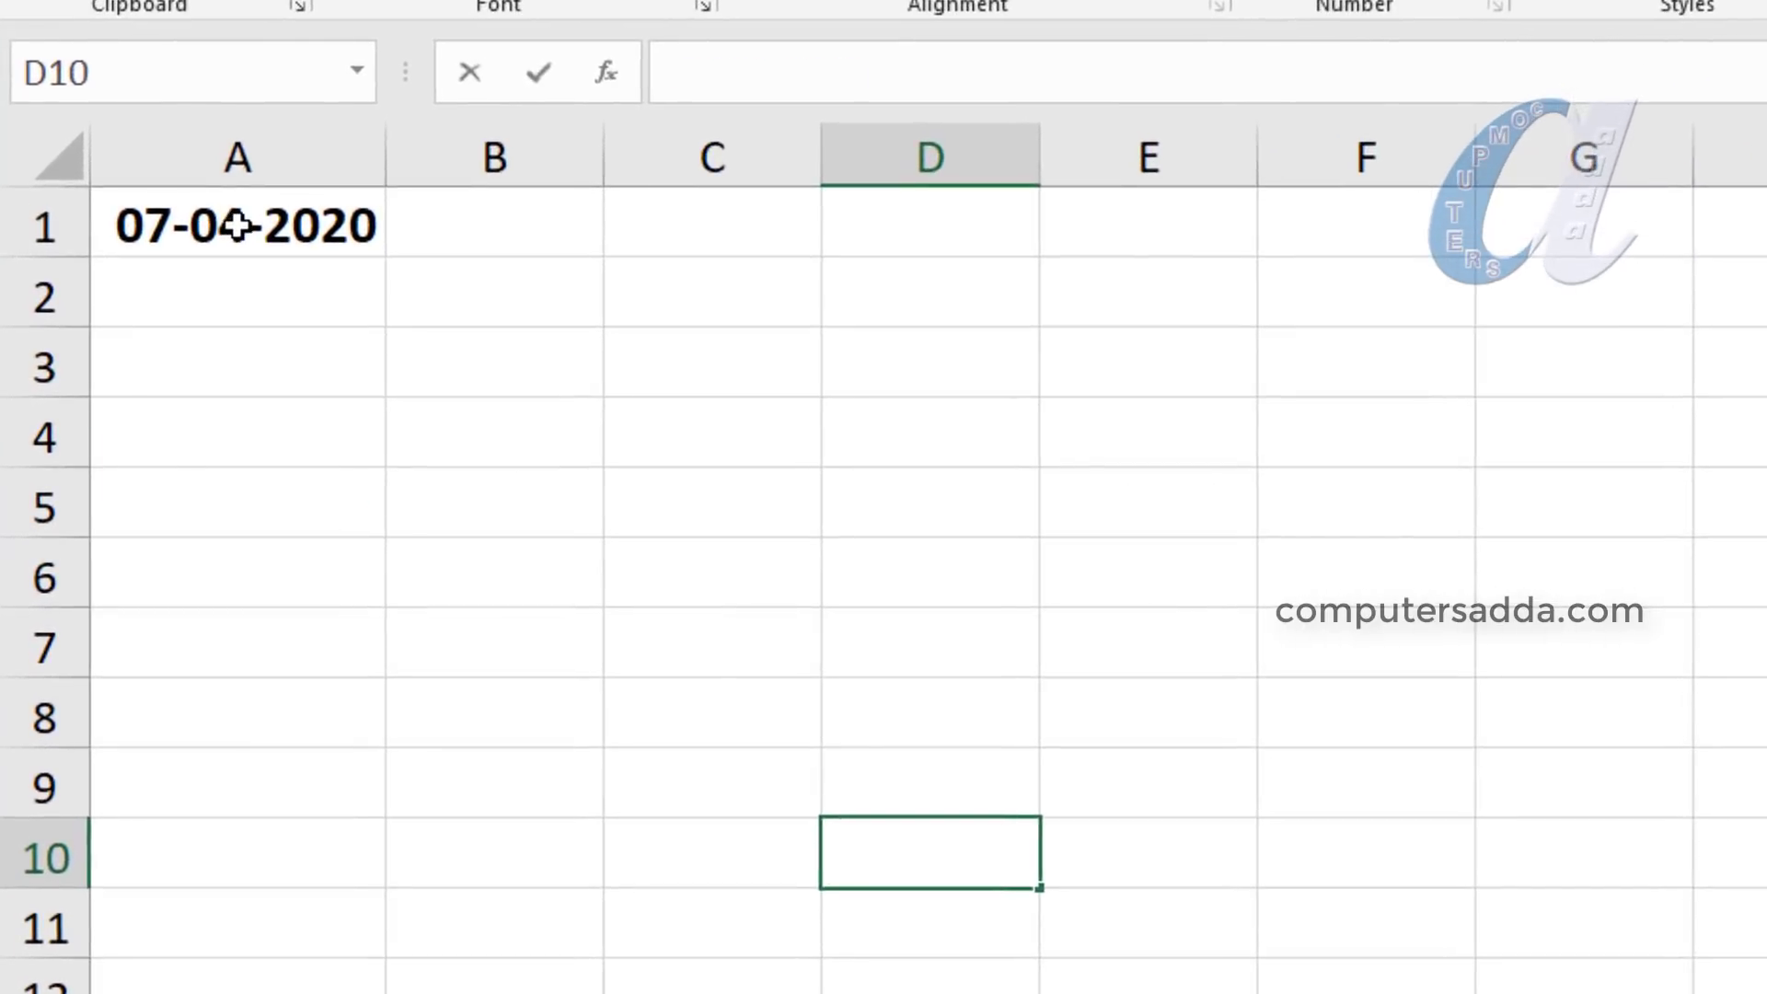
- Fill the date in A1 down through A8 as a daily series, and undo the fill
left_click(165, 342)
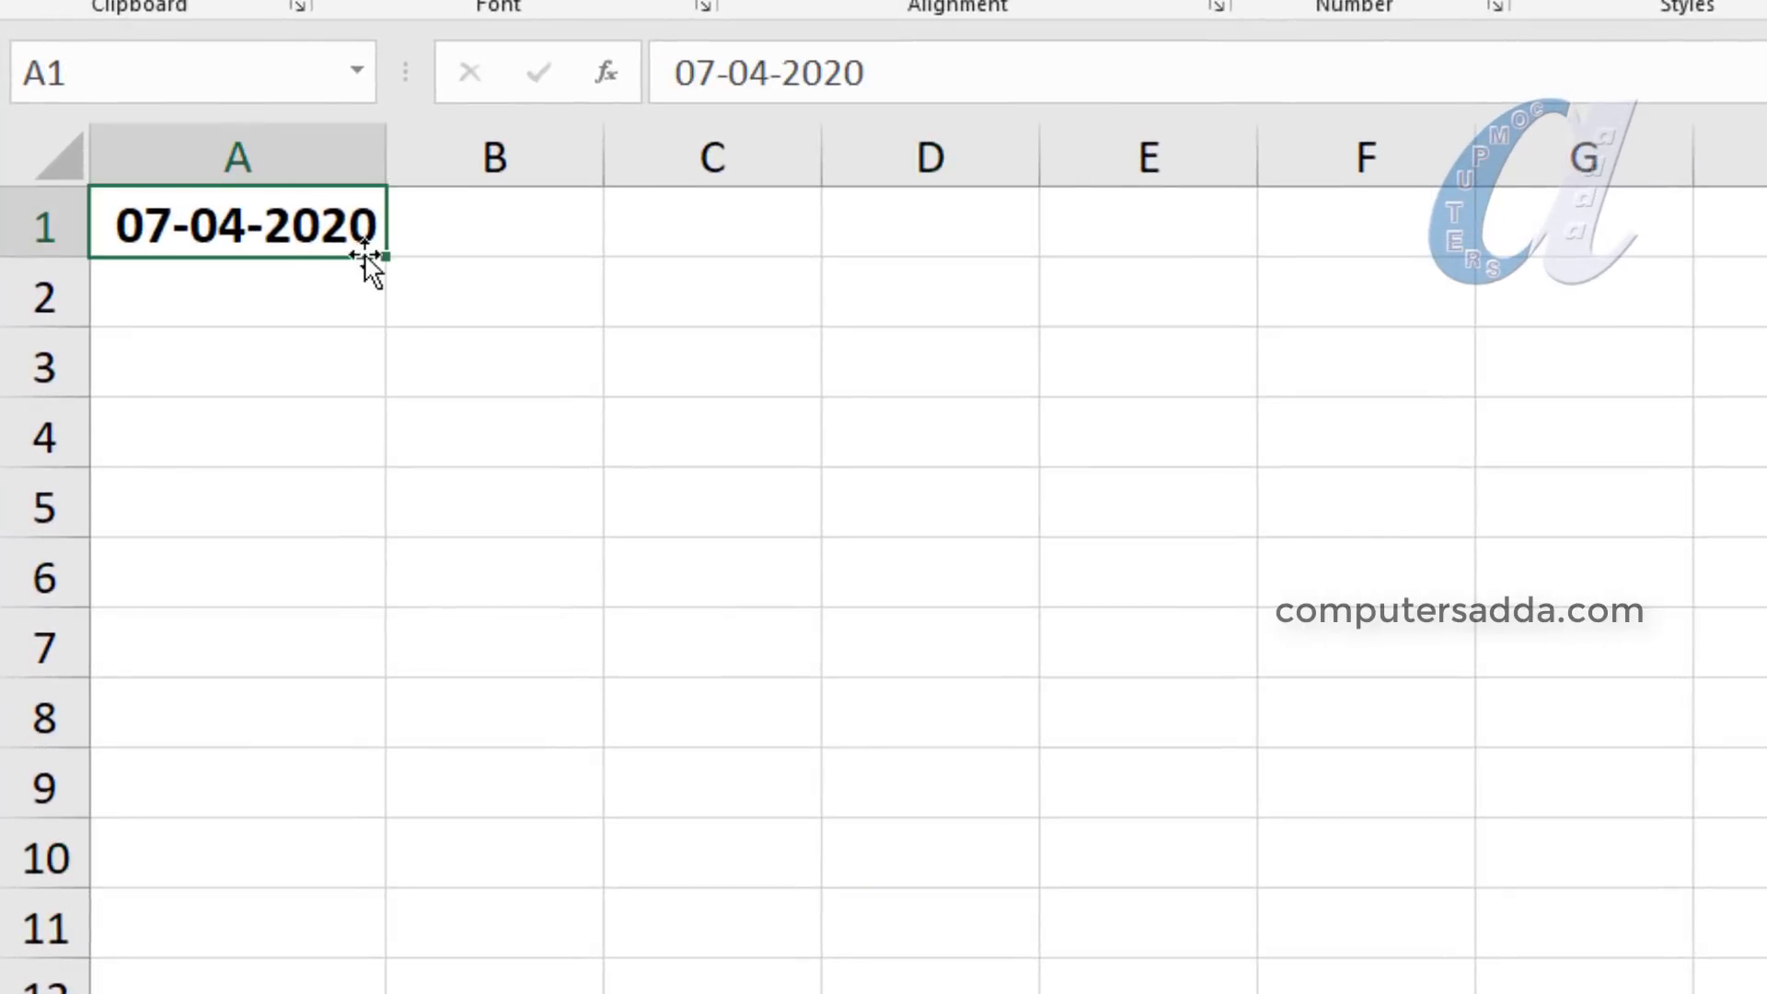
left_click_drag(370, 341, 359, 723)
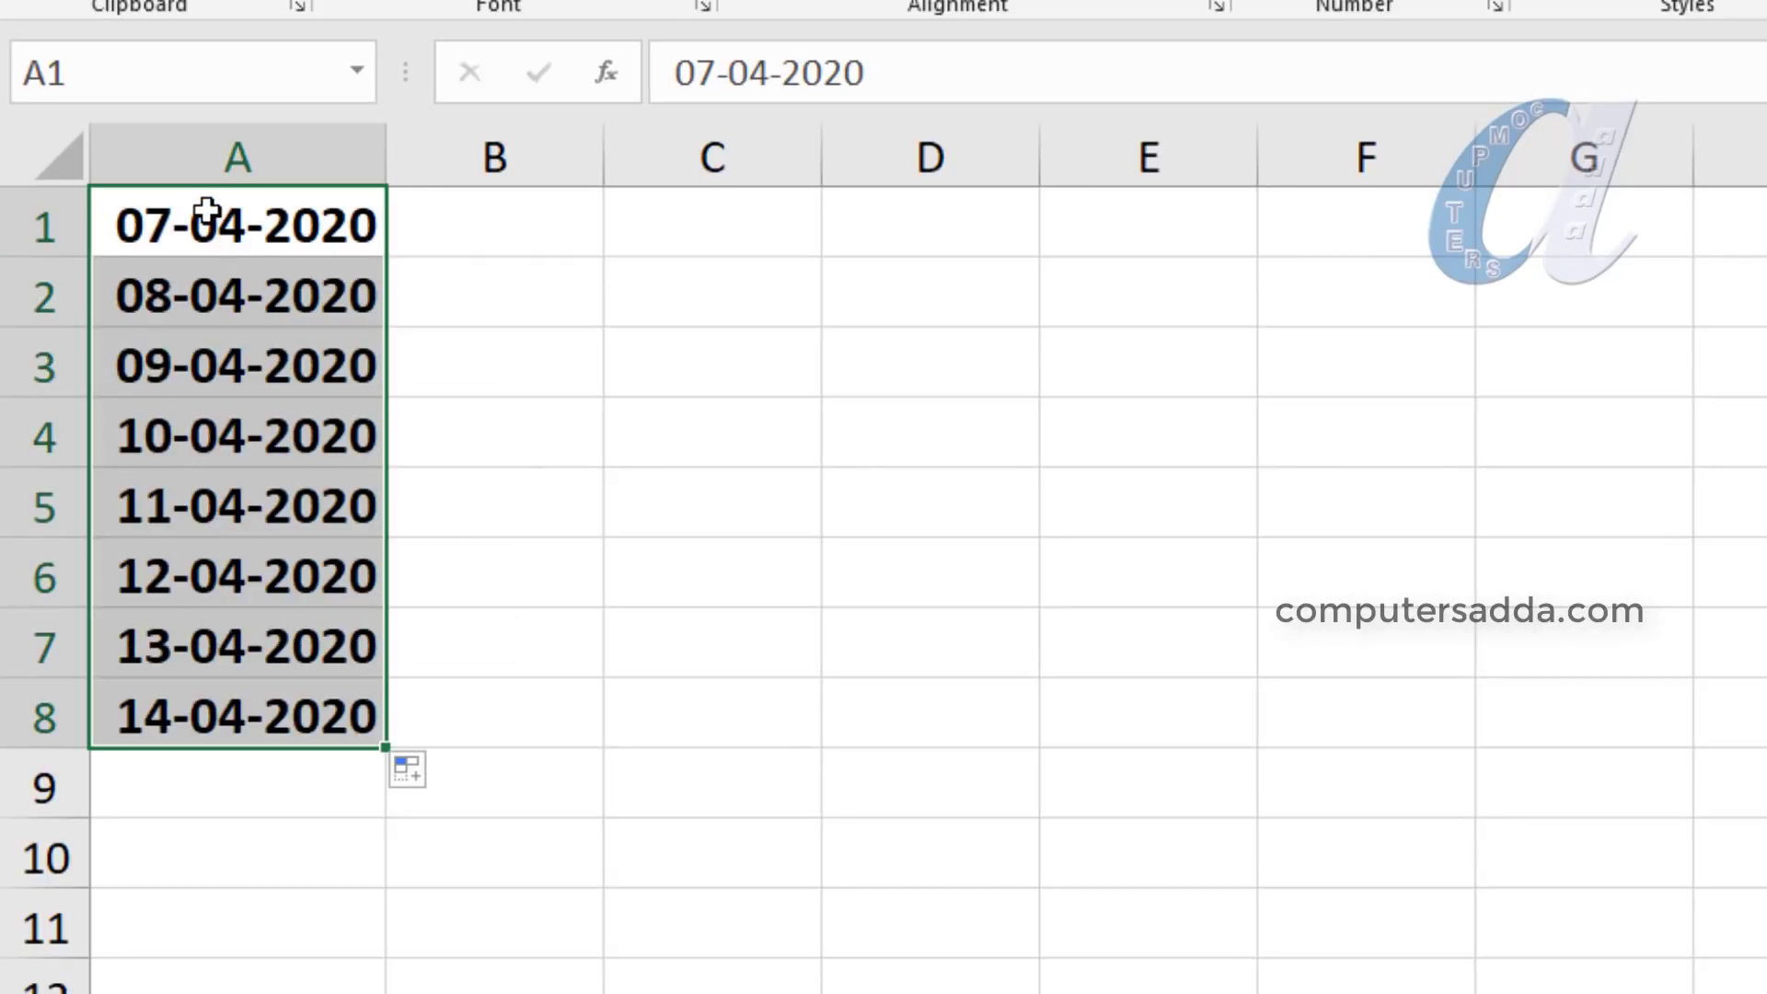
key("ctrl+z")
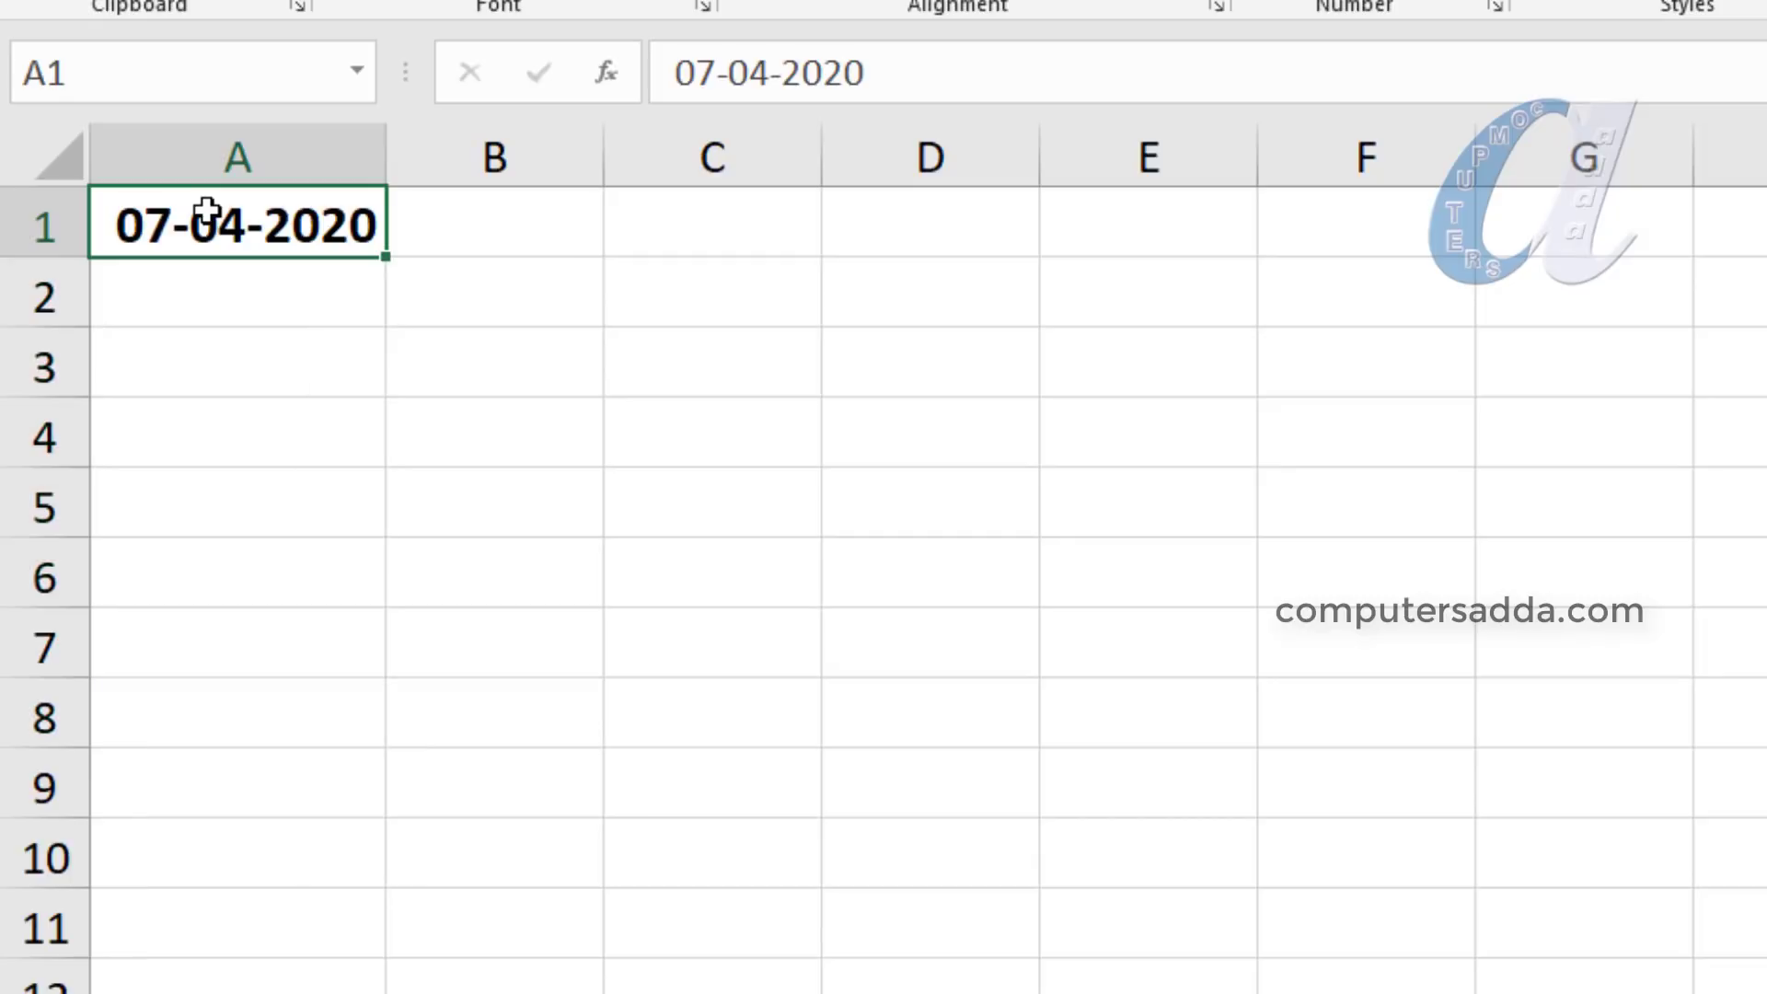
left_click(665, 484)
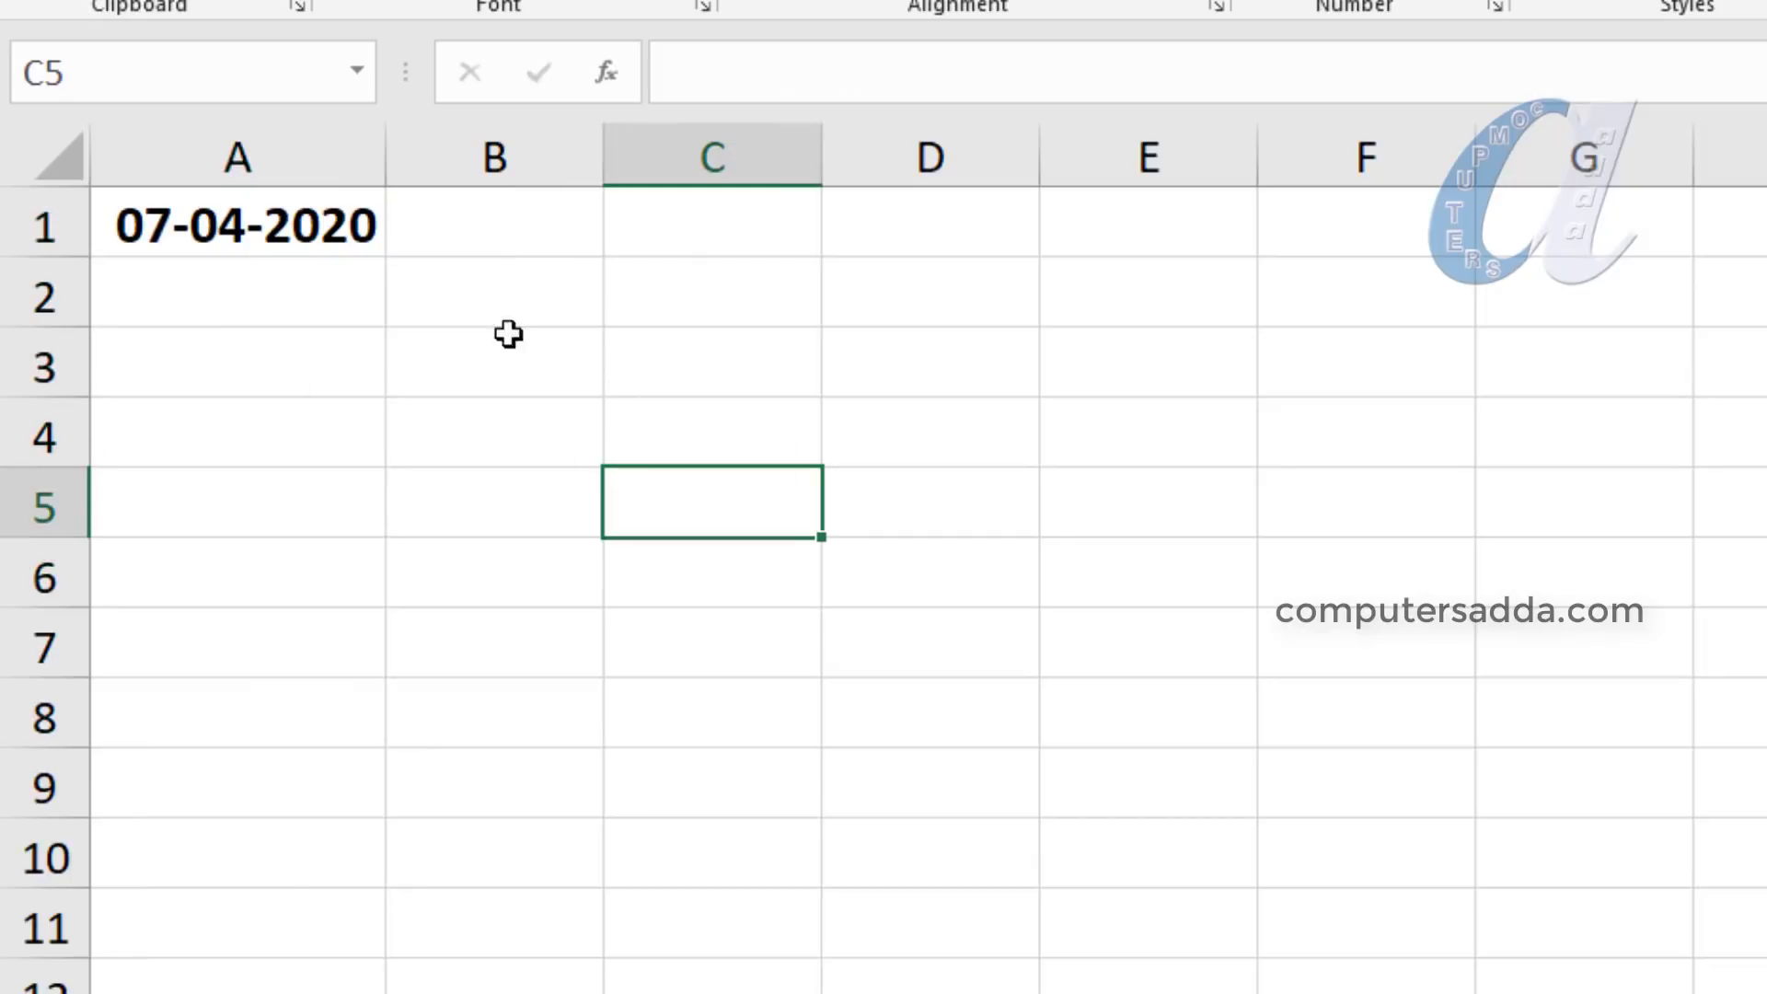
- Fill a date series from cell A1 using the Month date unit and the stop value 7/12/2020
left_click(187, 230)
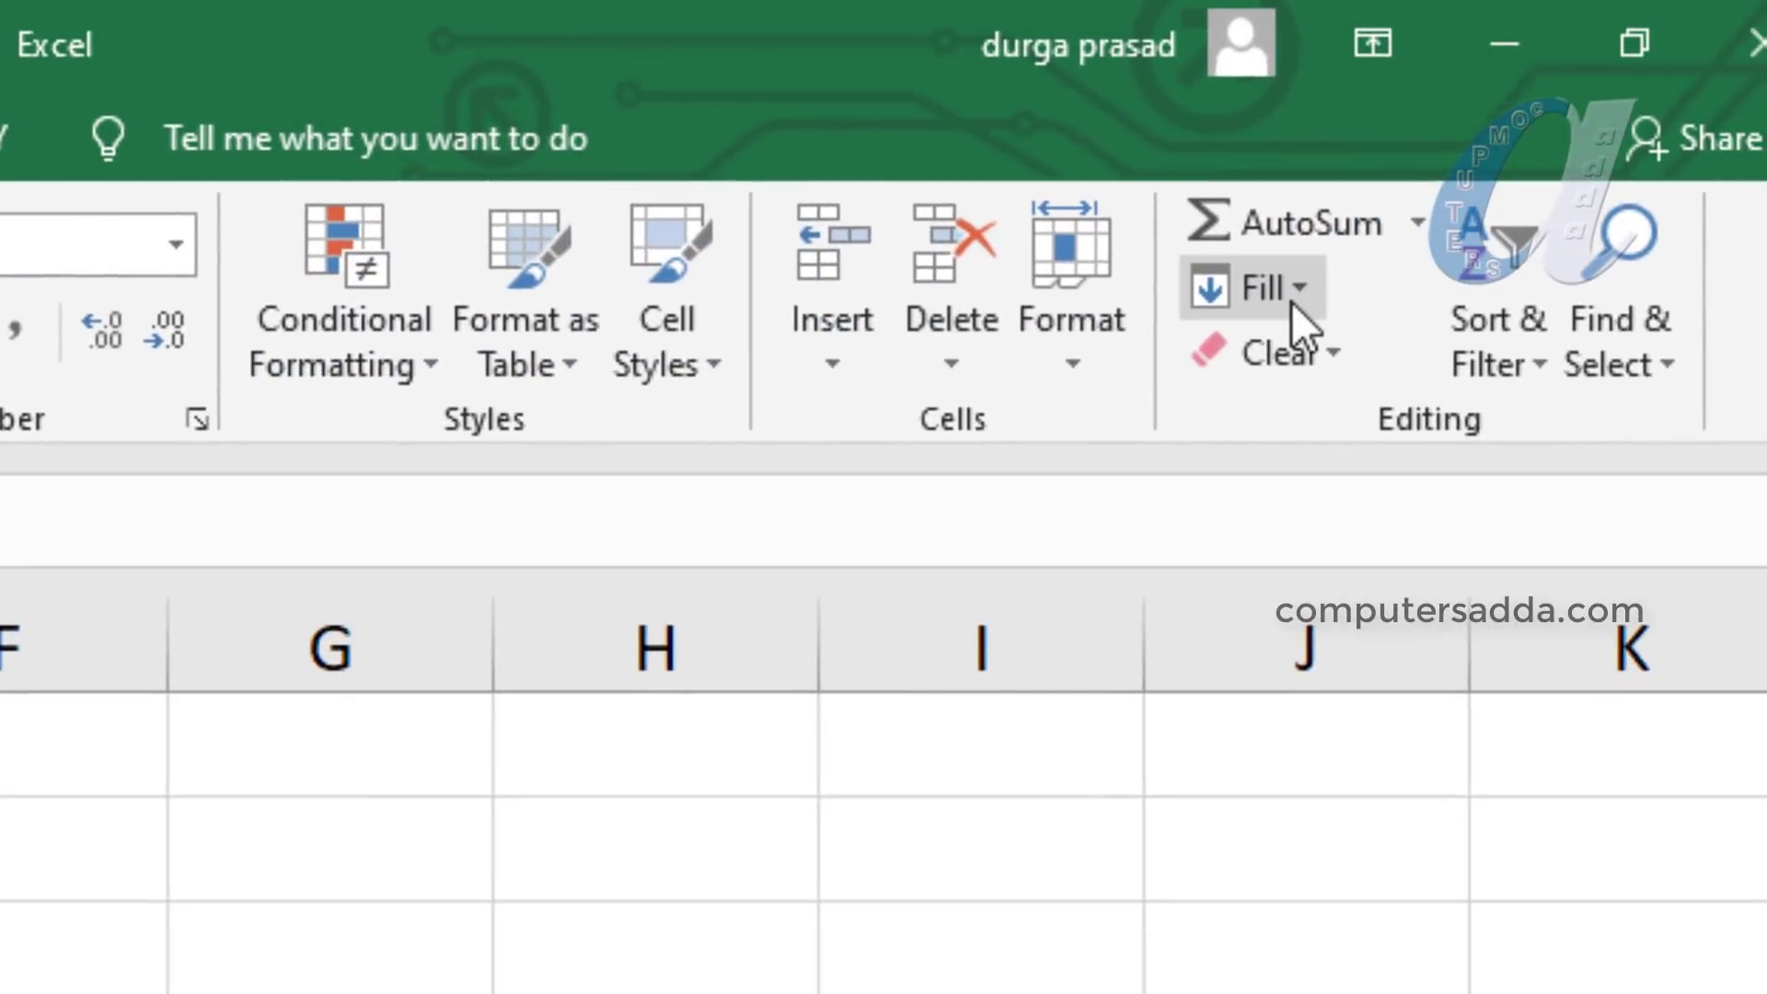
left_click(1290, 302)
left_click(1320, 705)
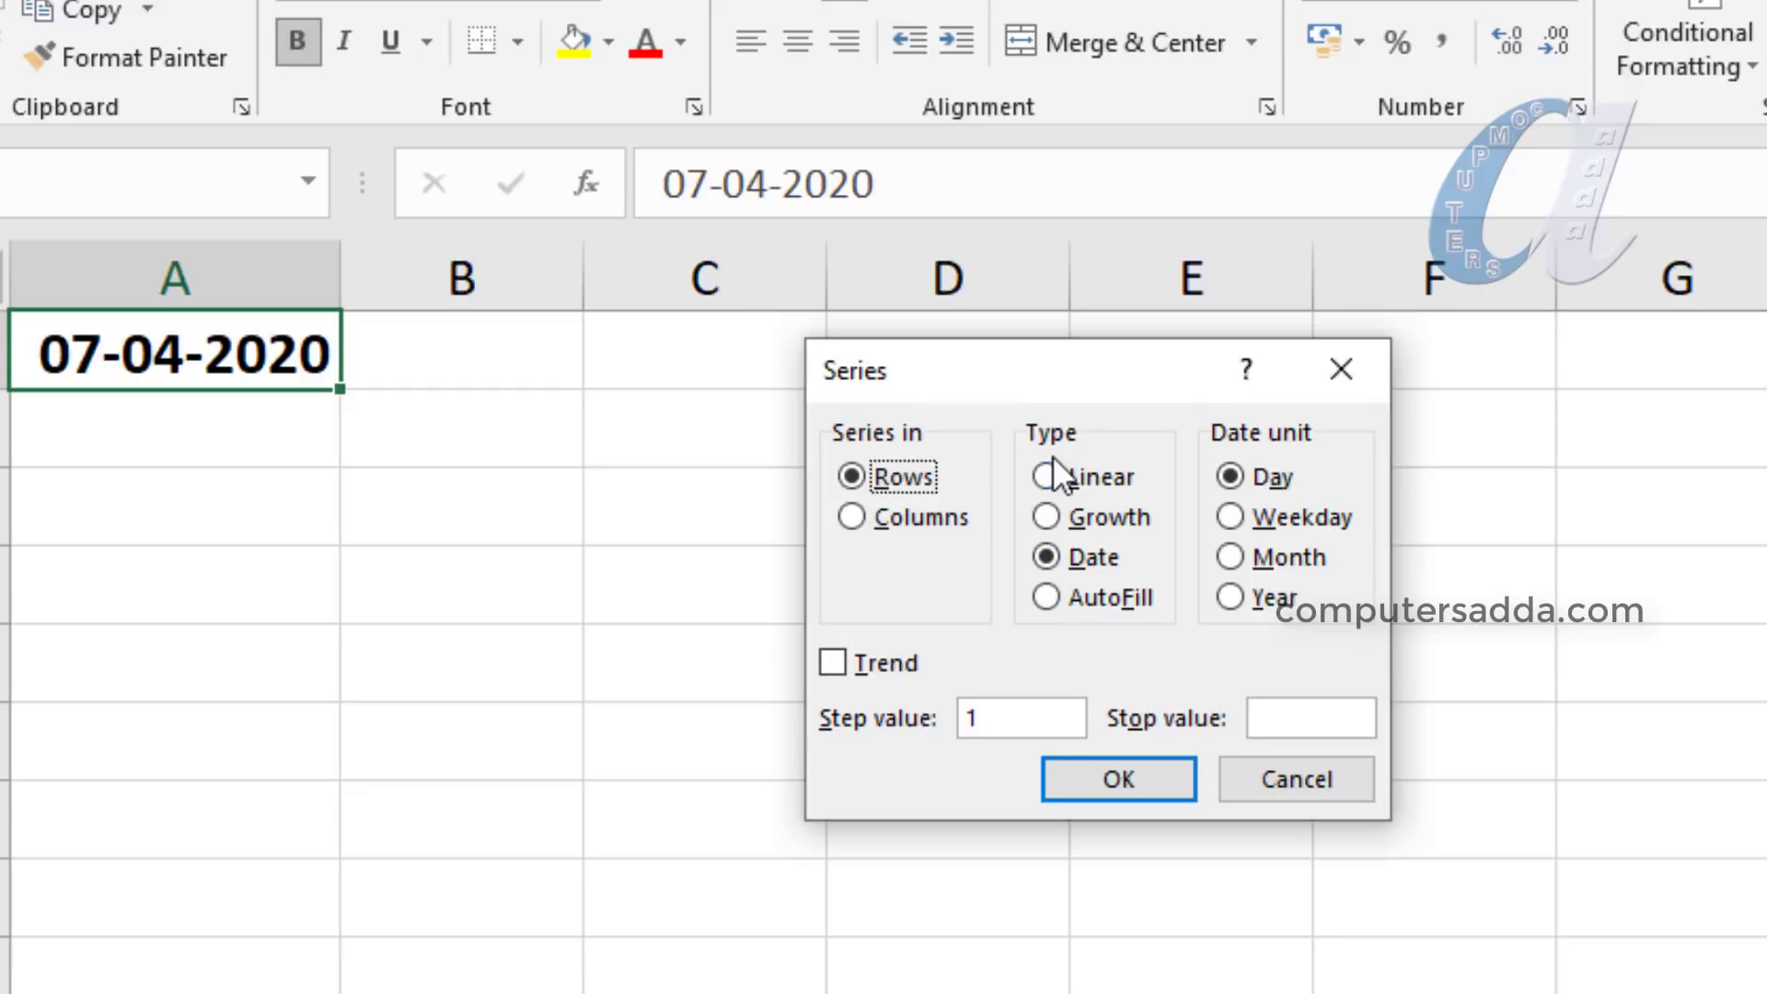
left_click(1049, 555)
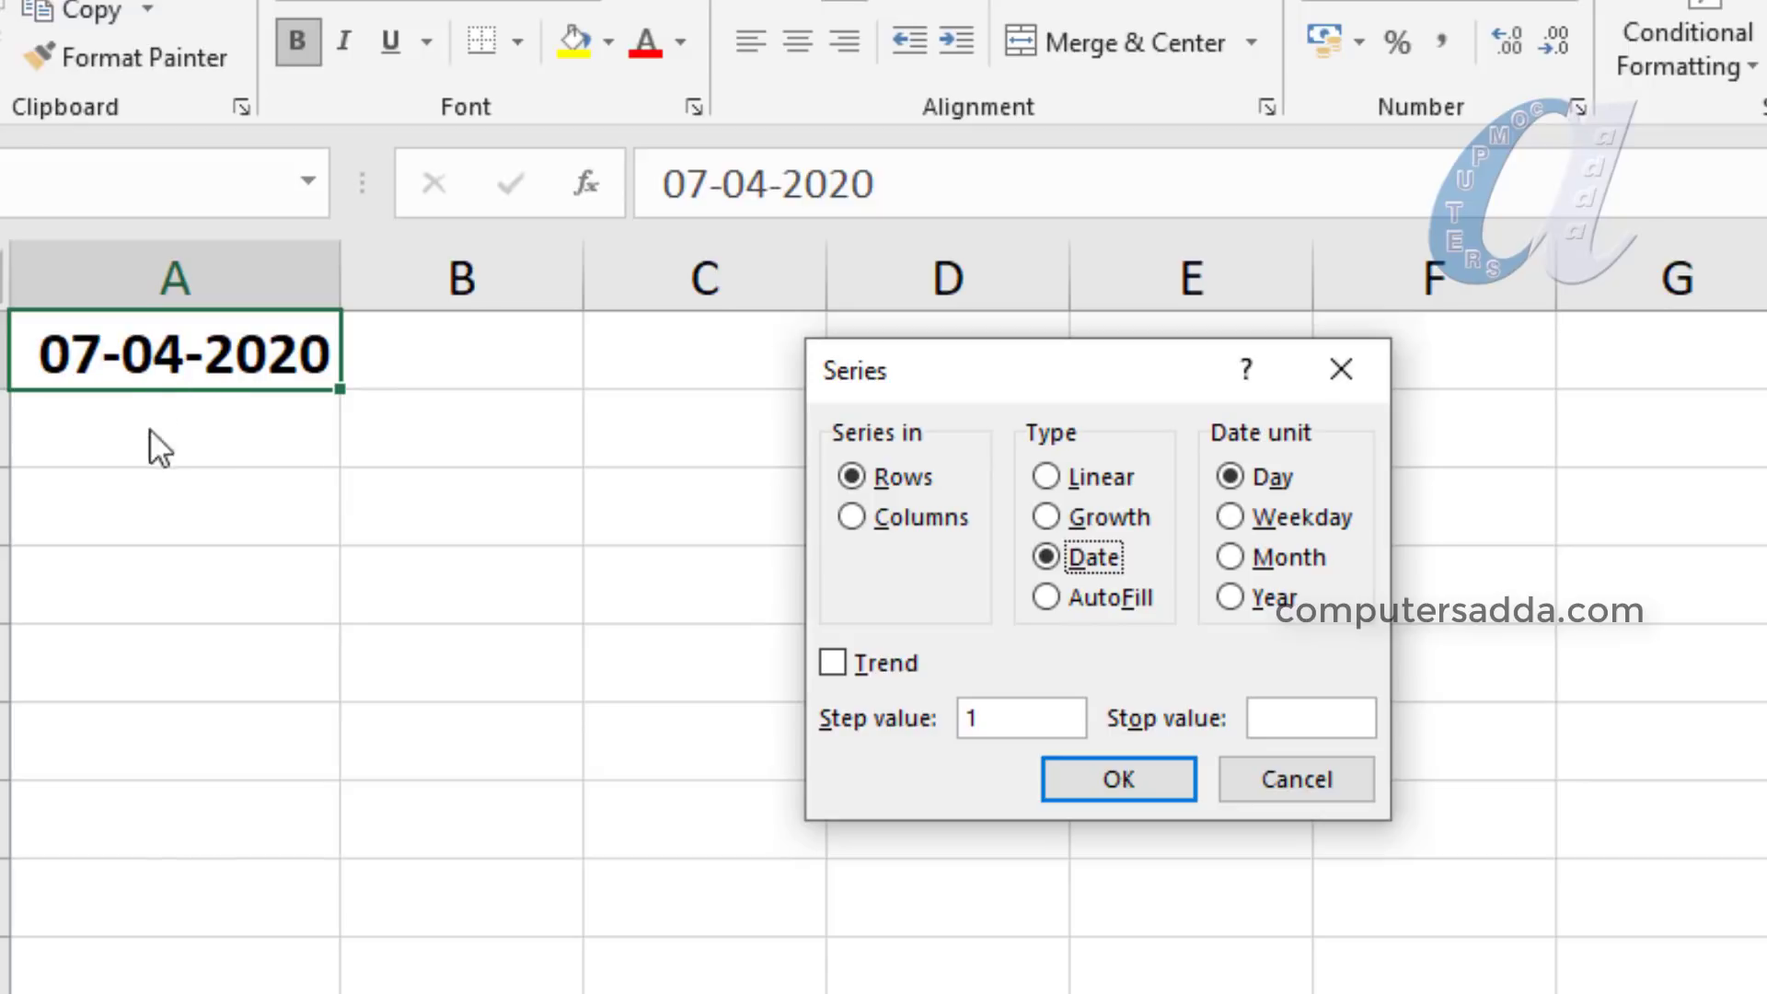
left_click(1235, 555)
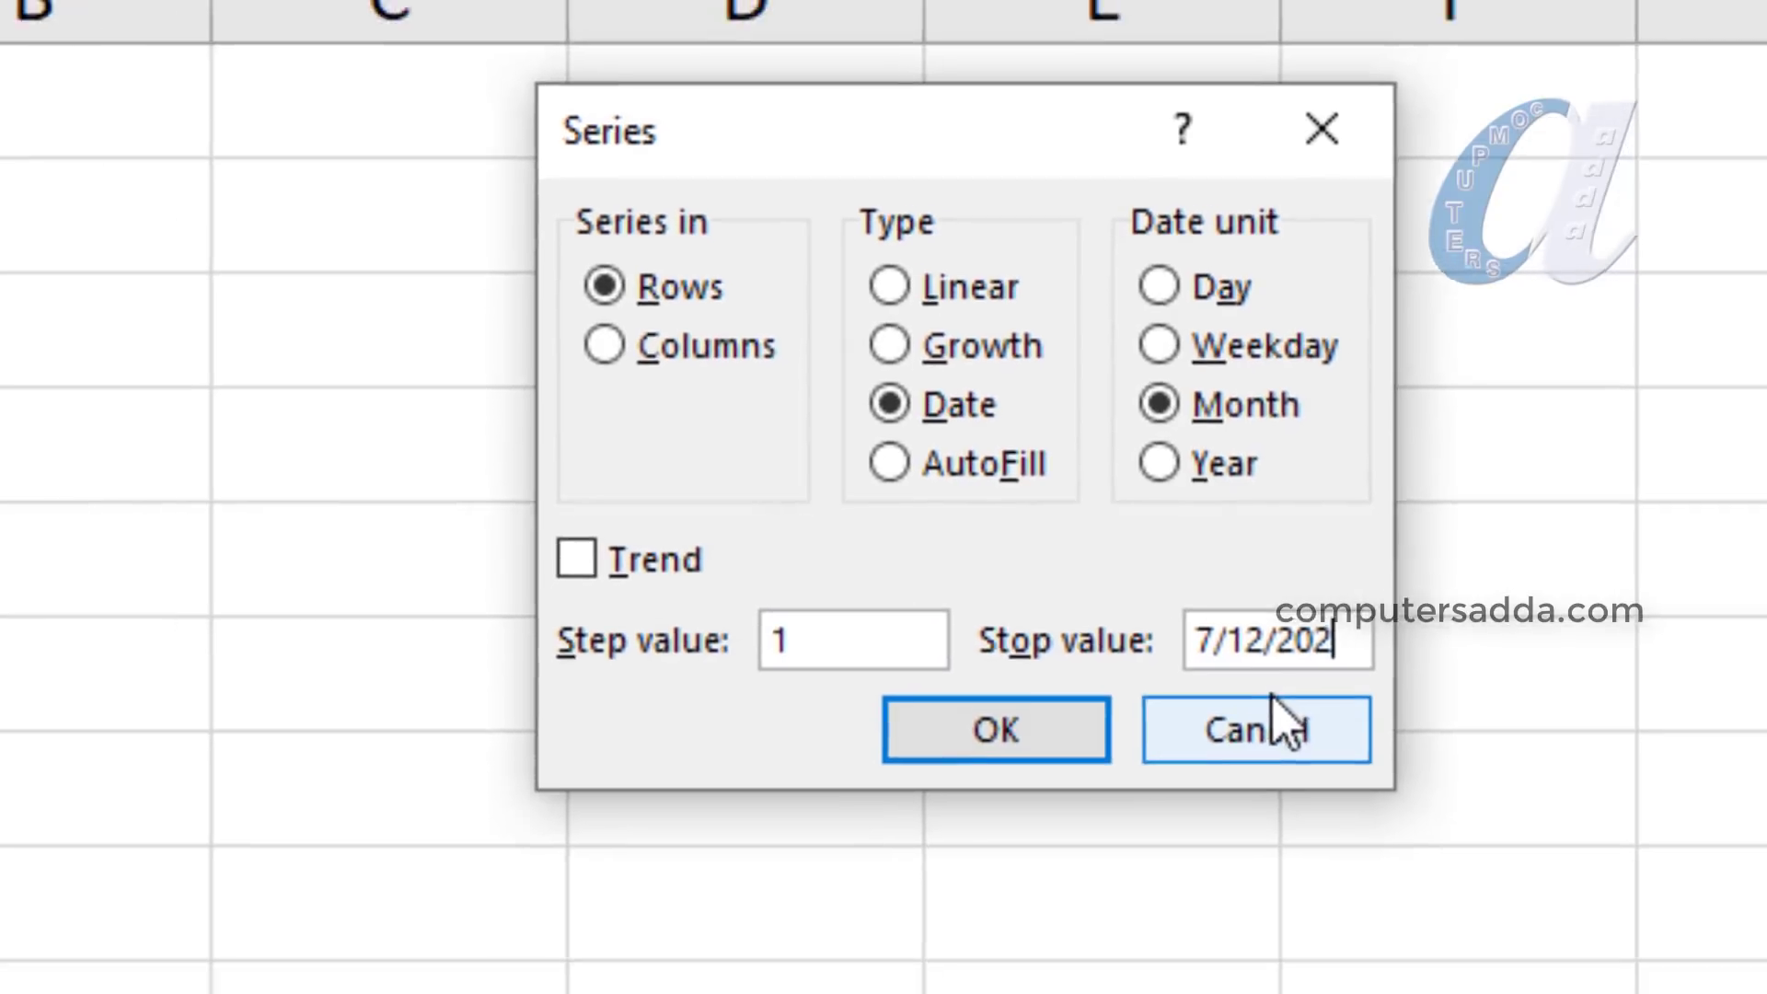
type("020")
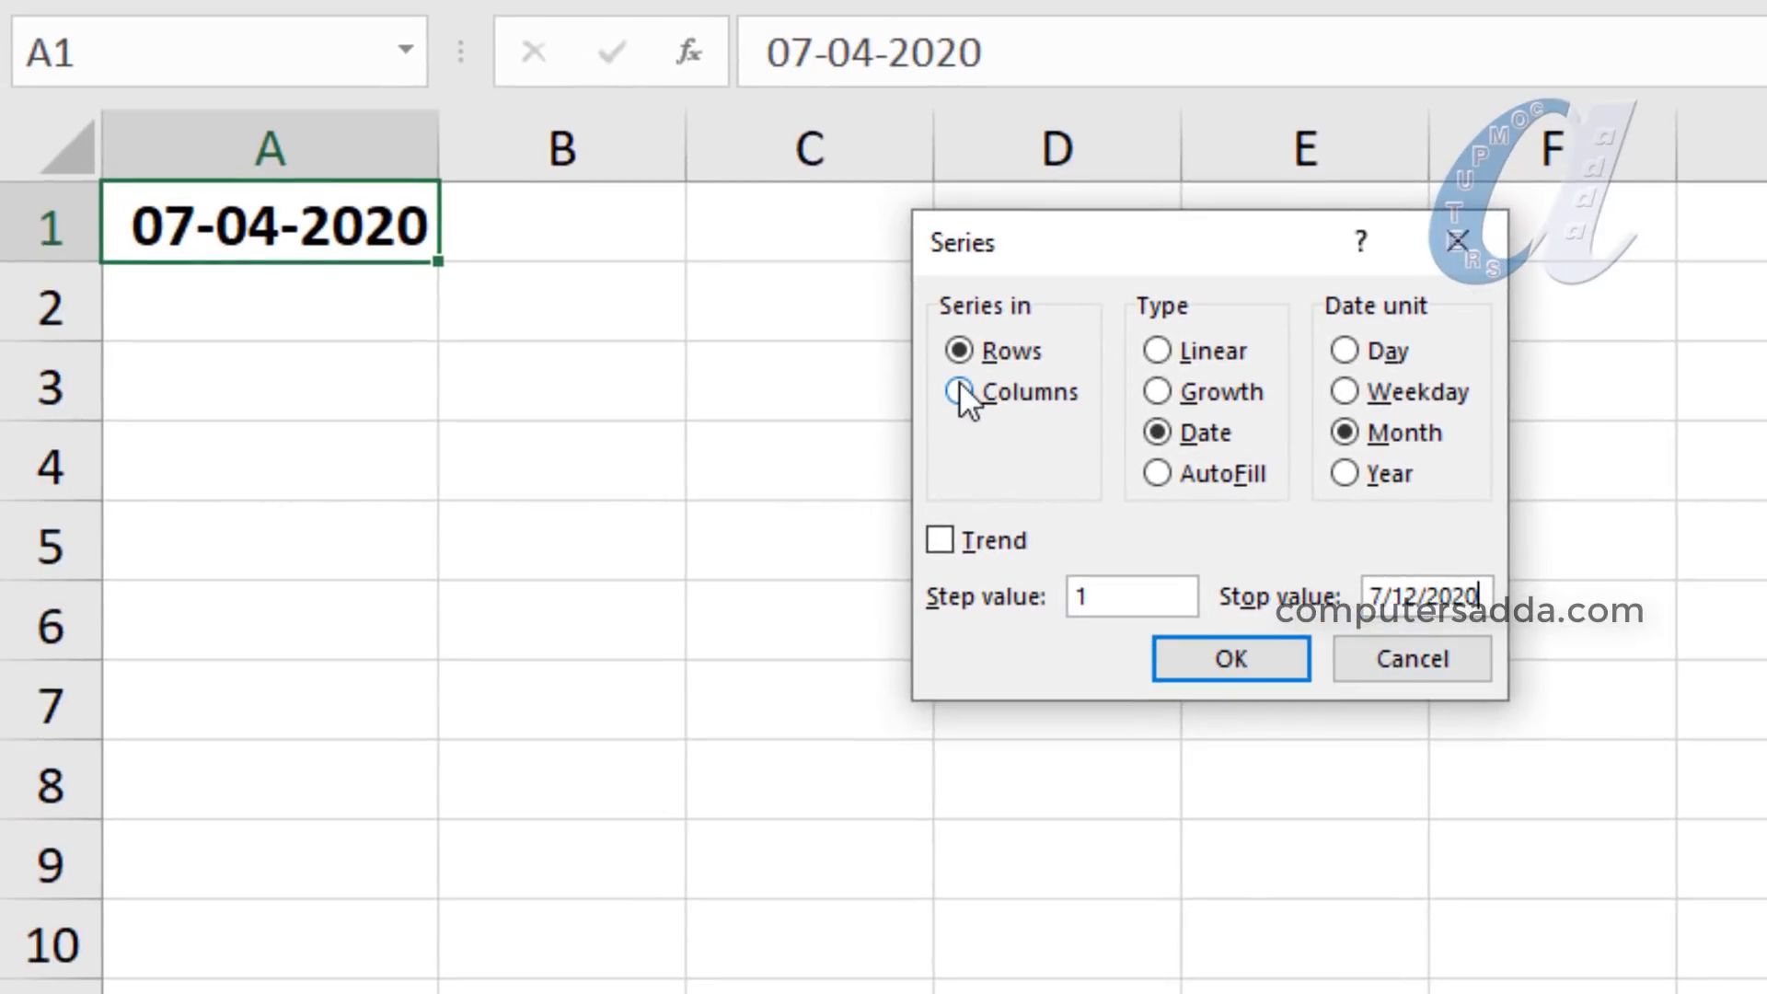
left_click(1215, 657)
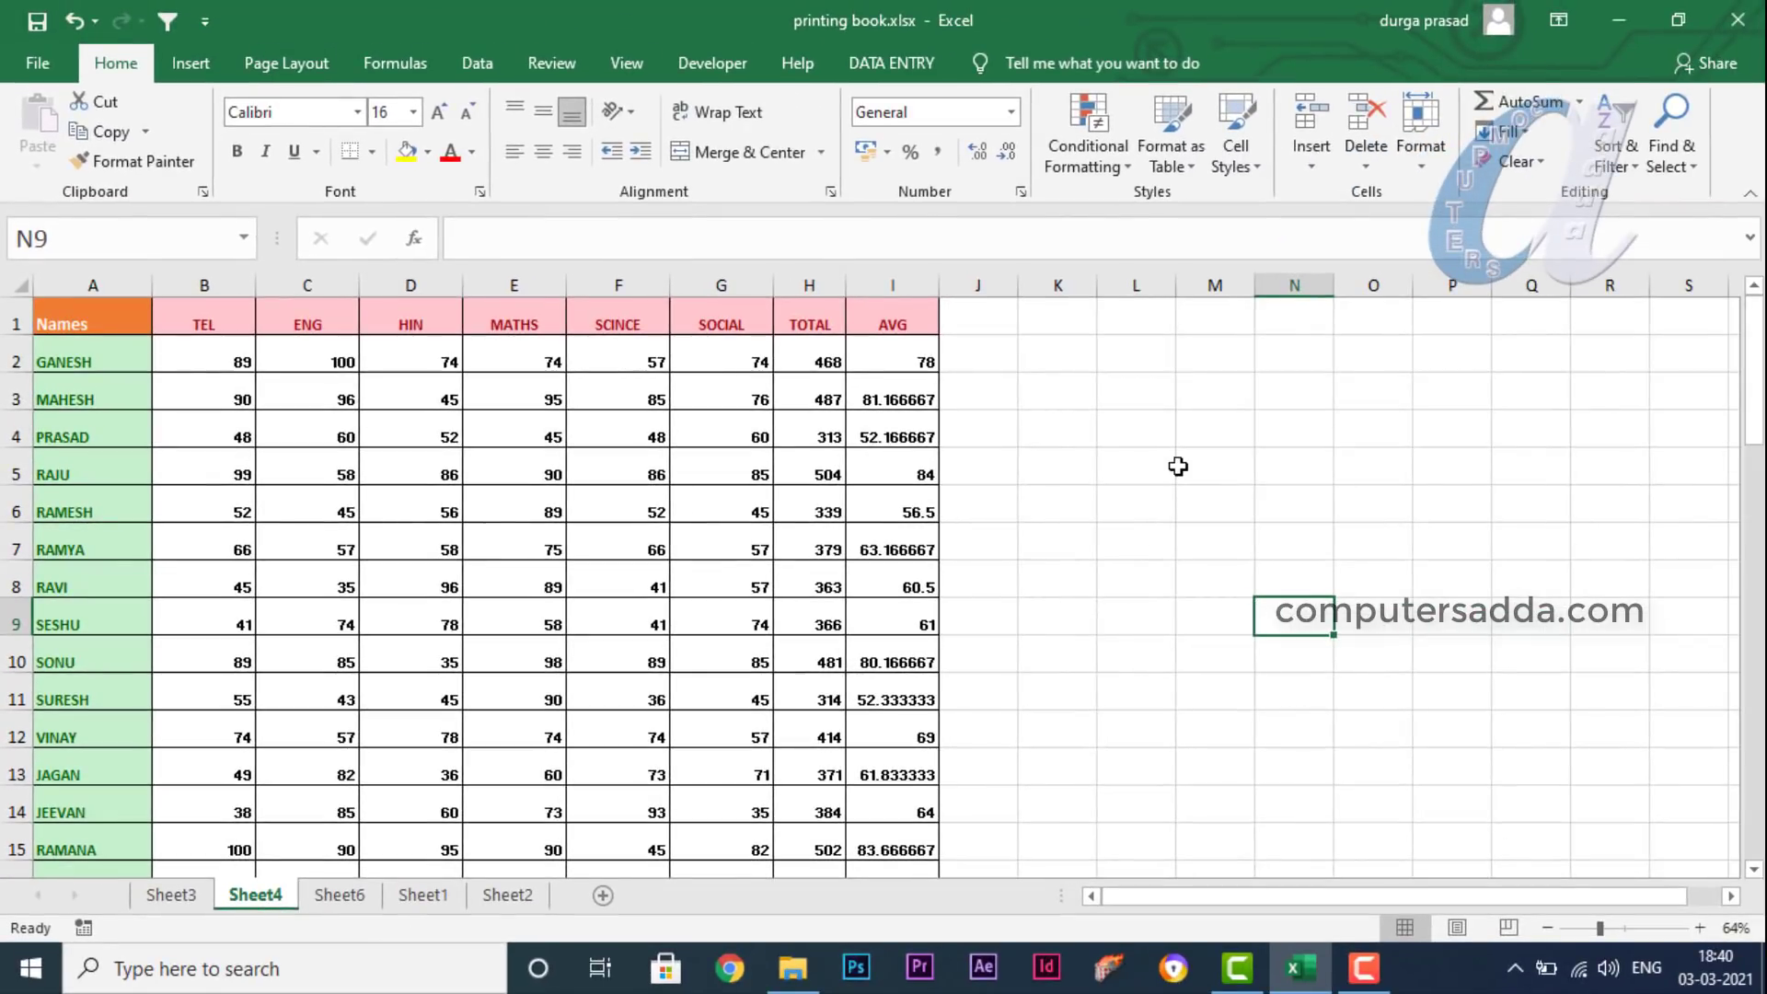
- Open the print preview of Sheet4, page forward and back through the printout, and return to the worksheet
key("ctrl+p")
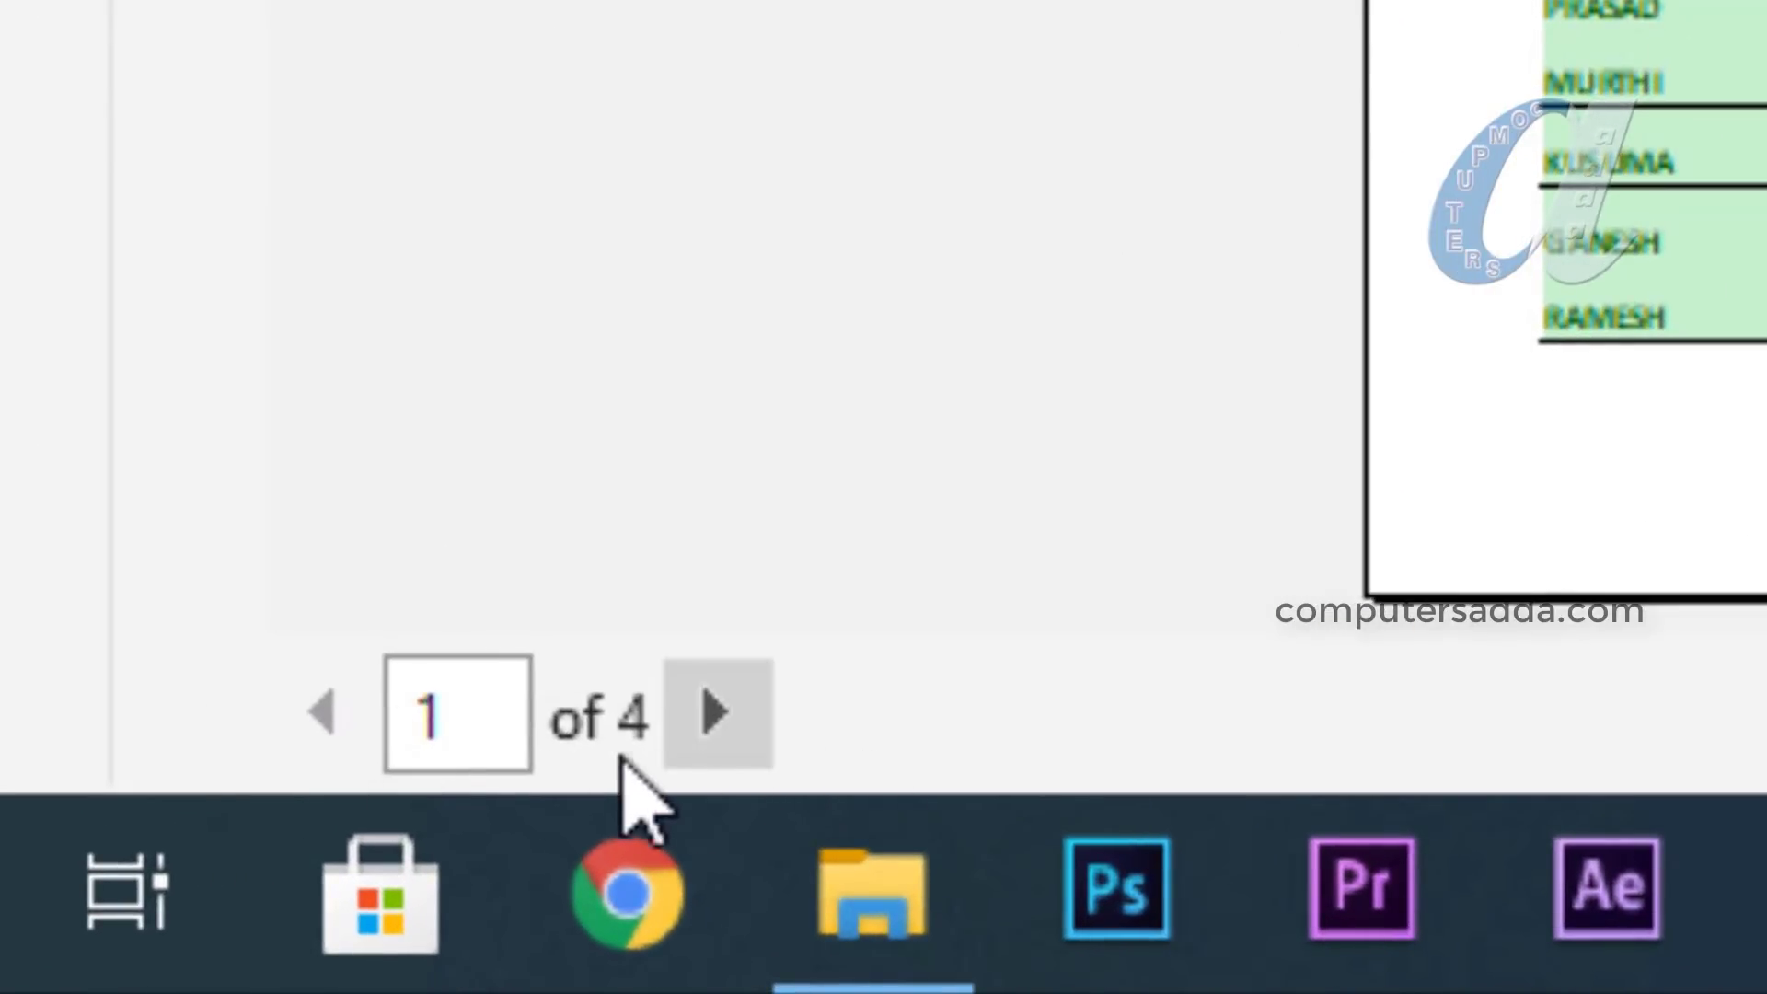
left_click(734, 747)
left_click(733, 747)
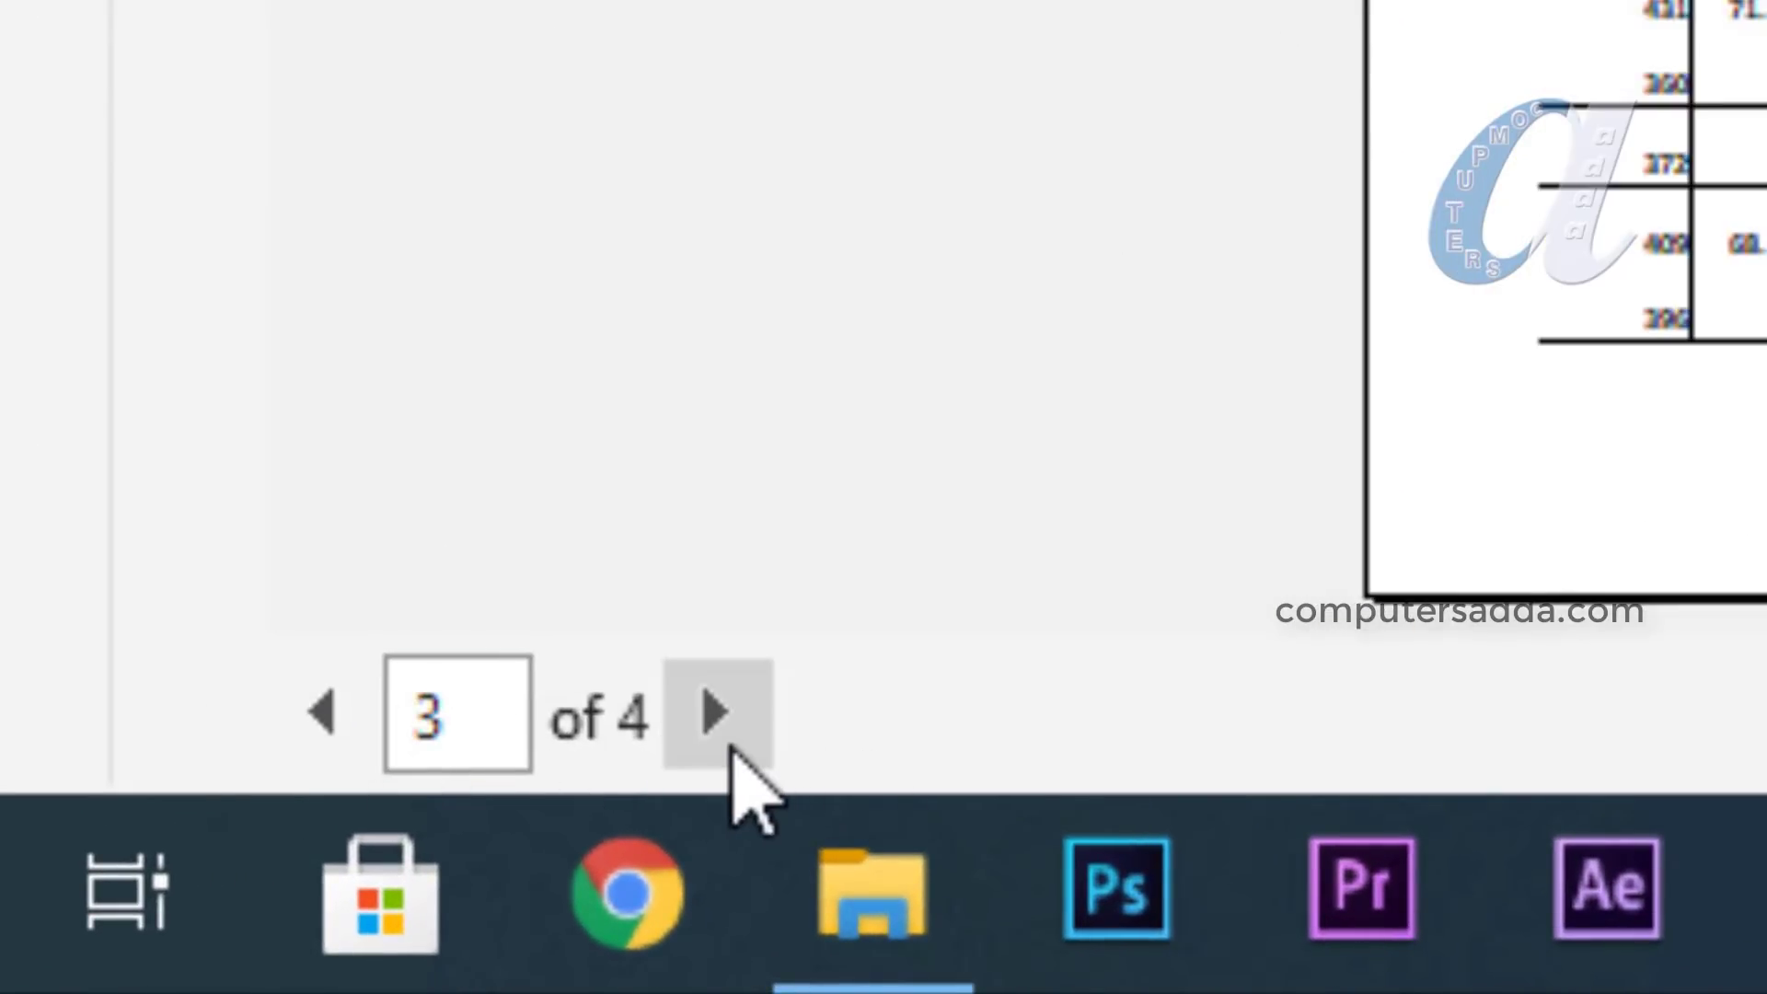
left_click(322, 736)
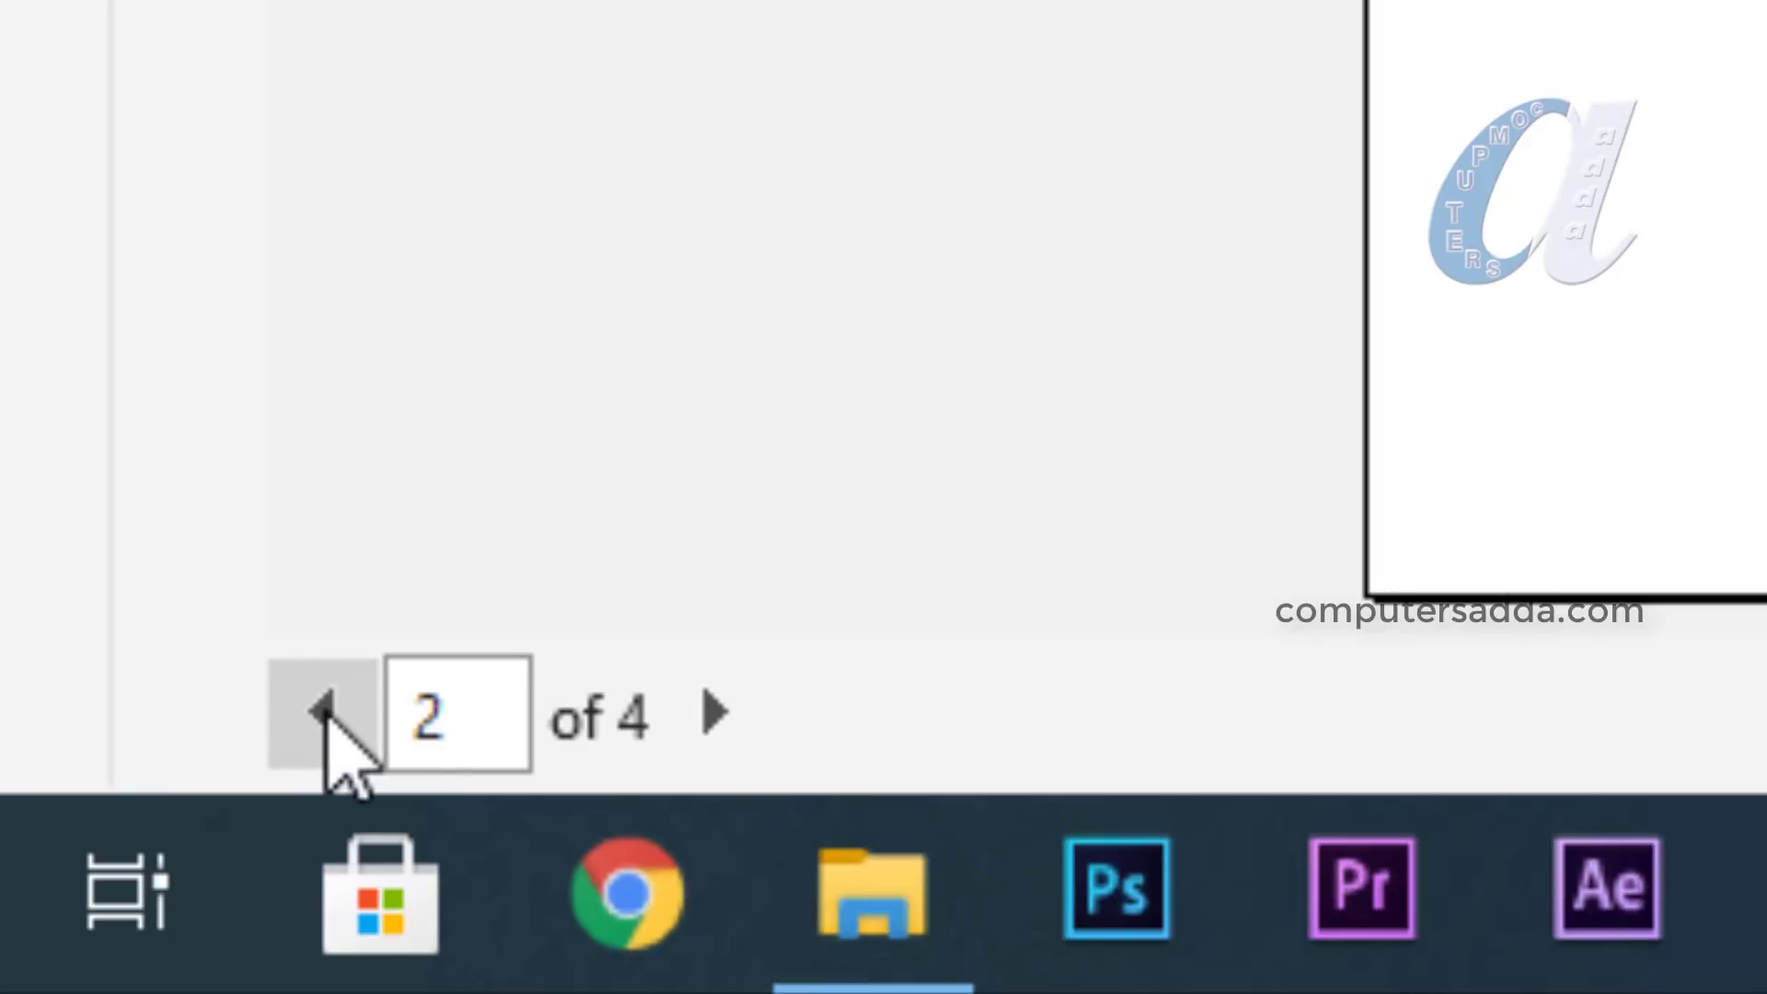
left_click(308, 727)
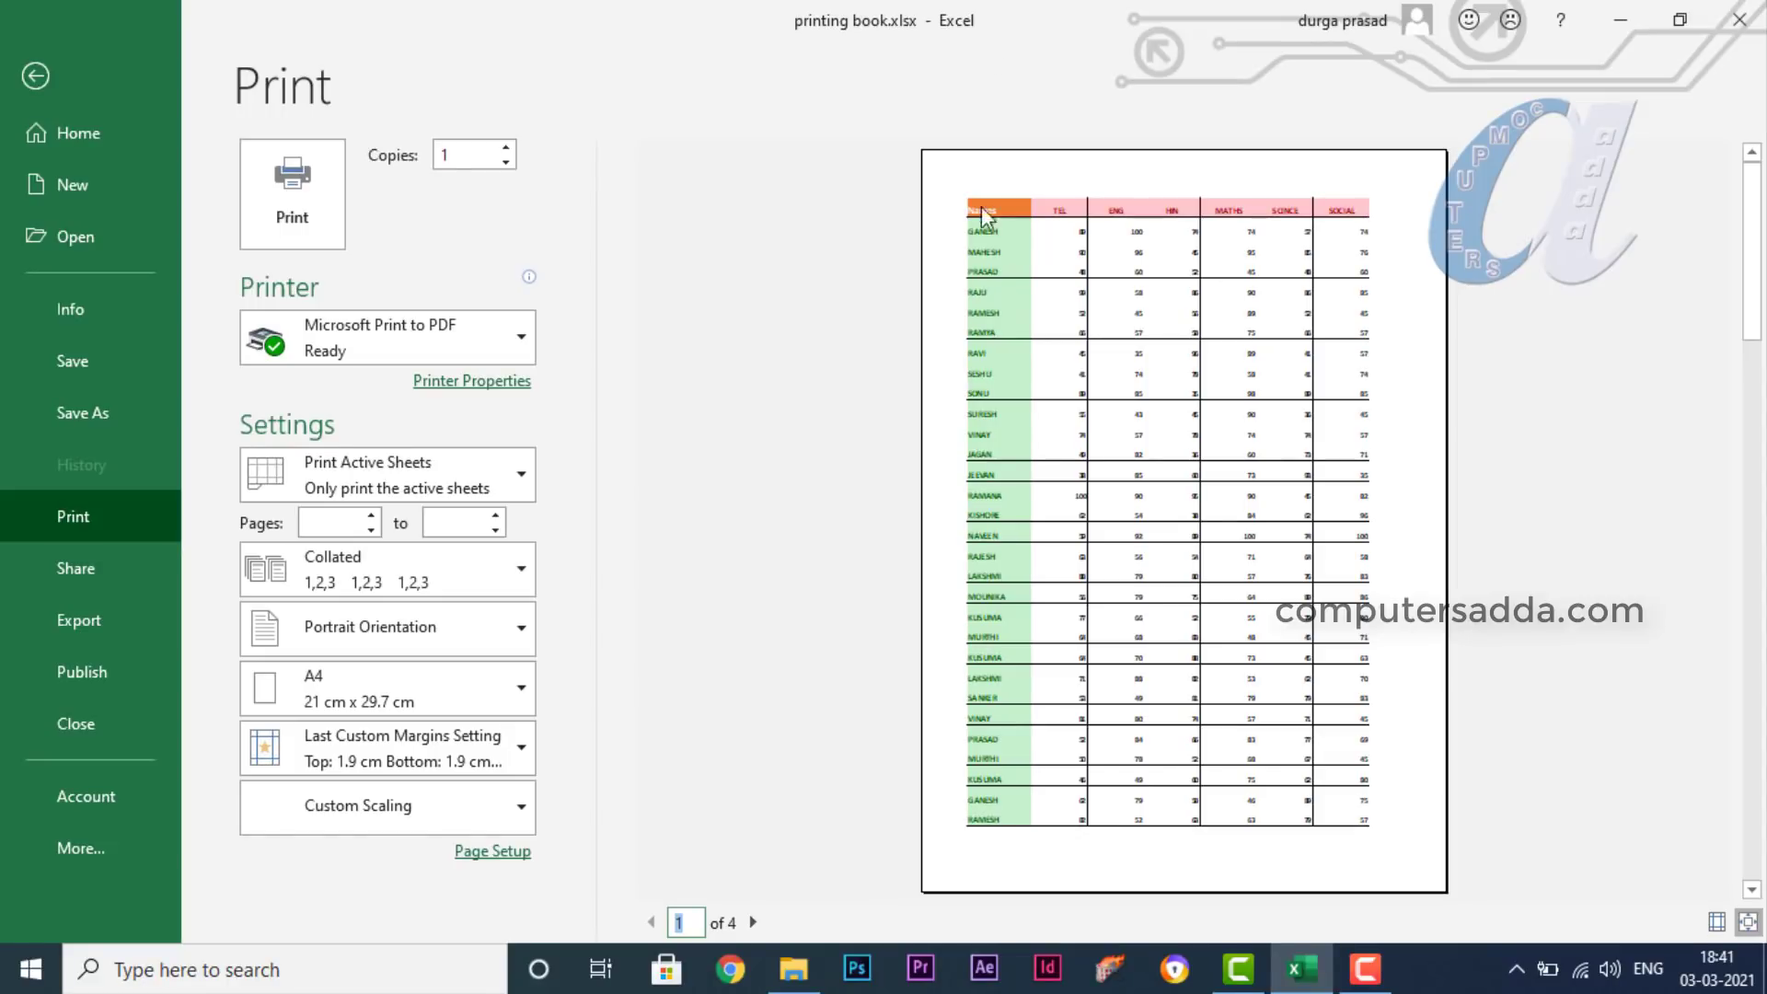
left_click(37, 75)
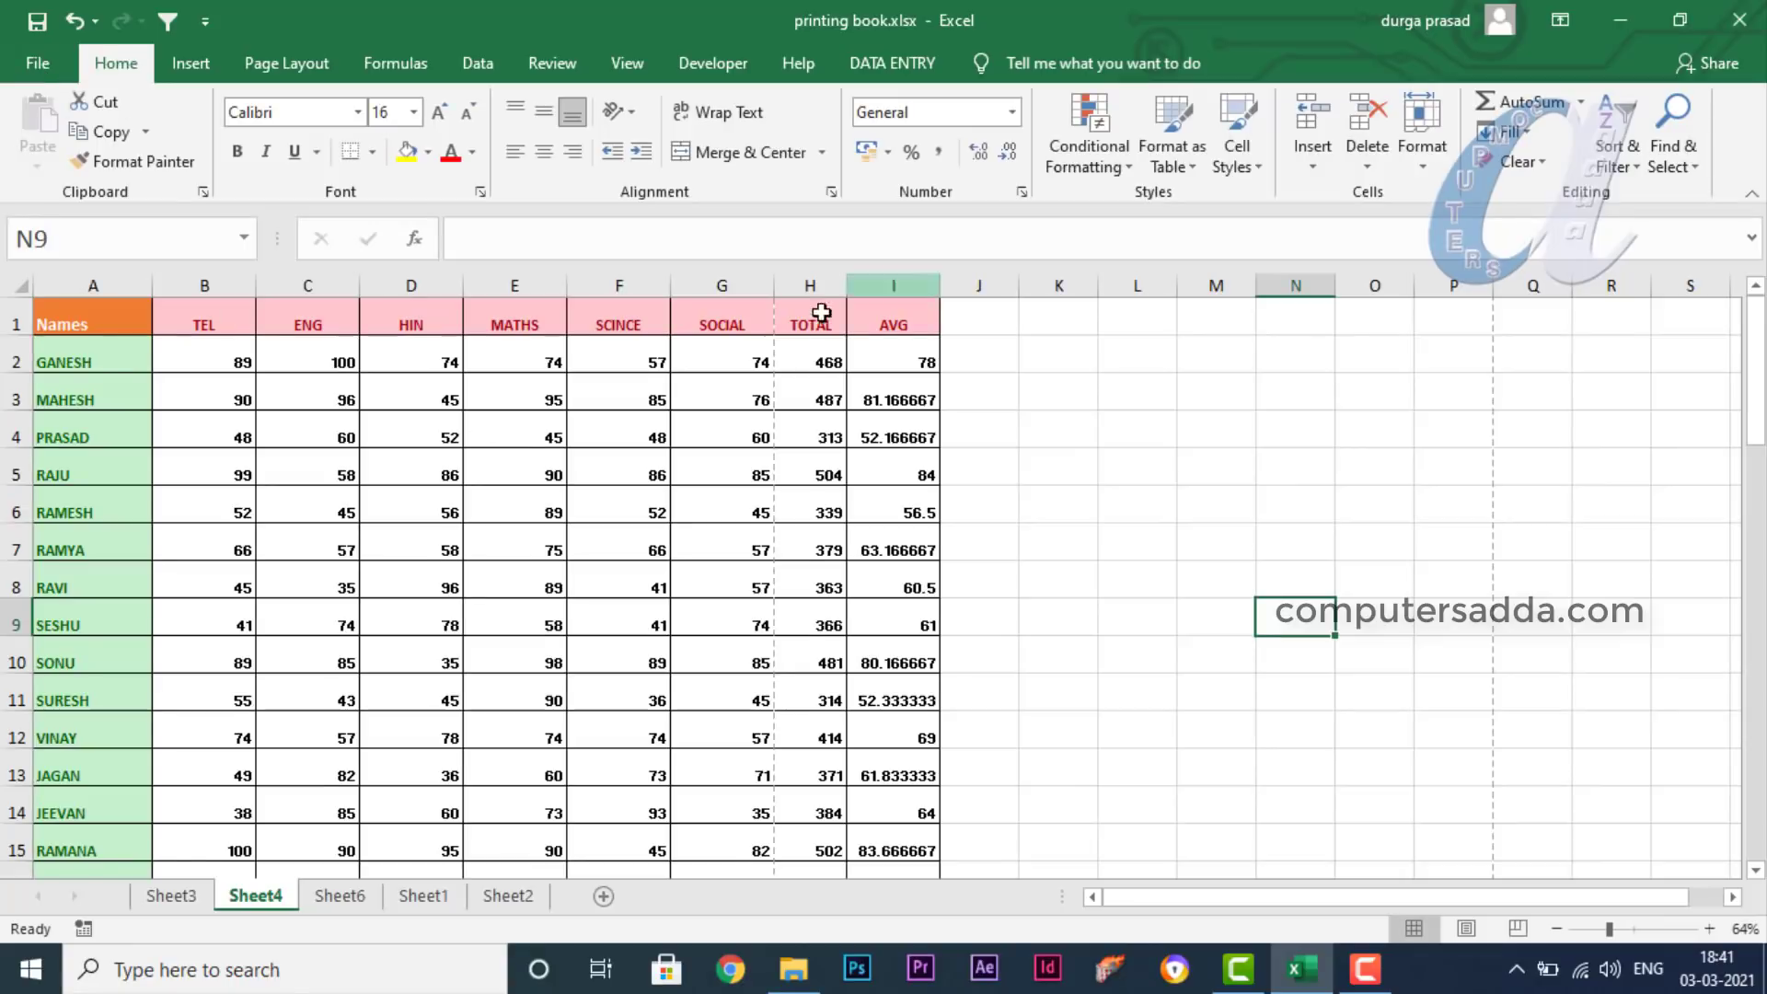
- Set the whole marks table, from the Names column to the AVG column, as Sheet4's print area and preview the printout
scroll(343, 508, "down", 4)
scroll(341, 511, "up", 4)
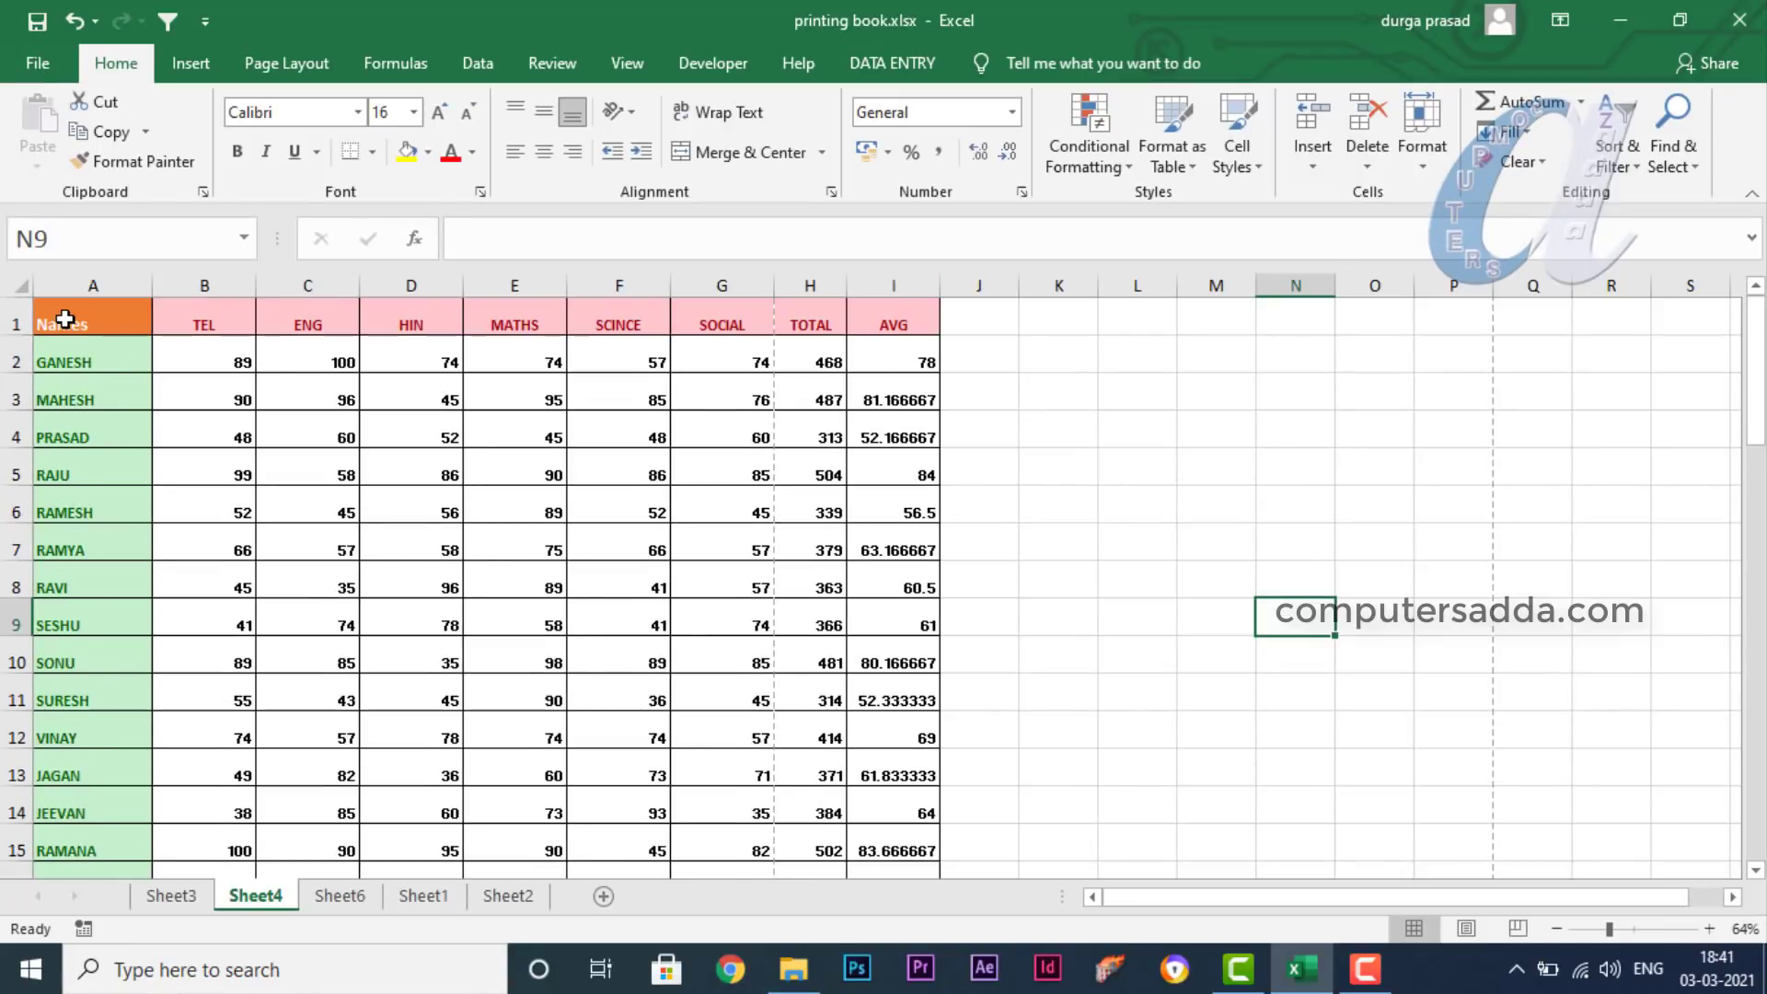
left_click_drag(67, 319, 880, 798)
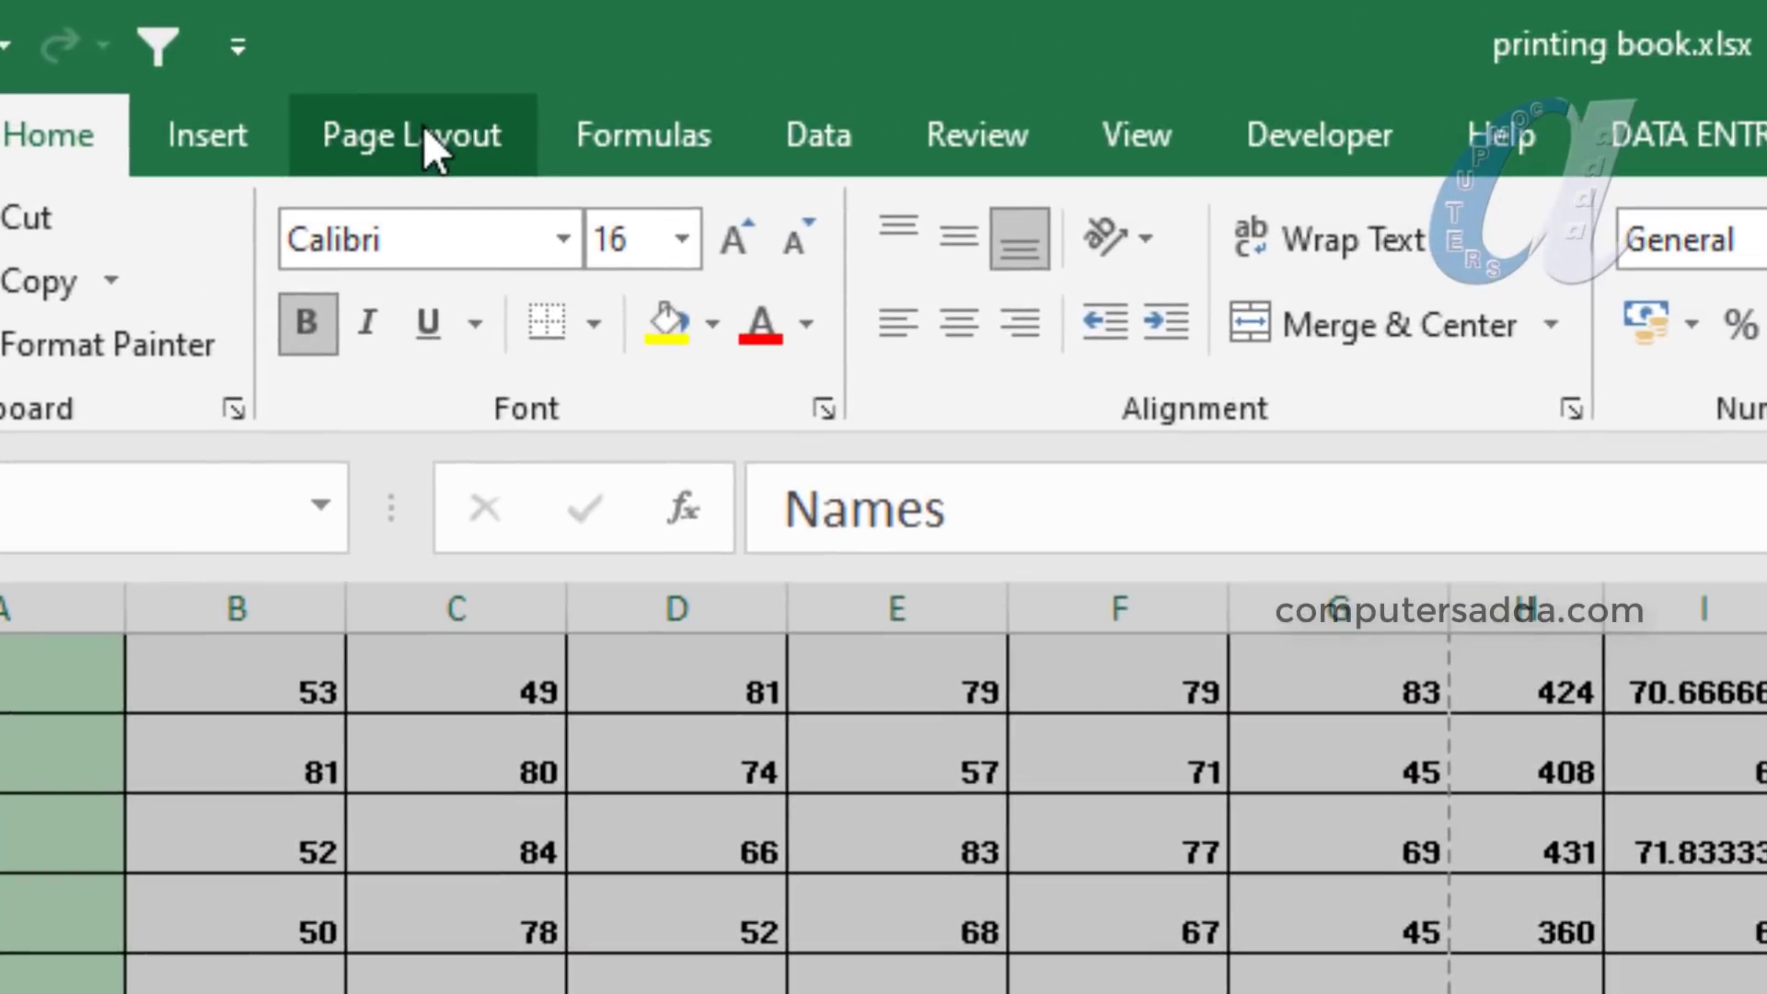
left_click(291, 63)
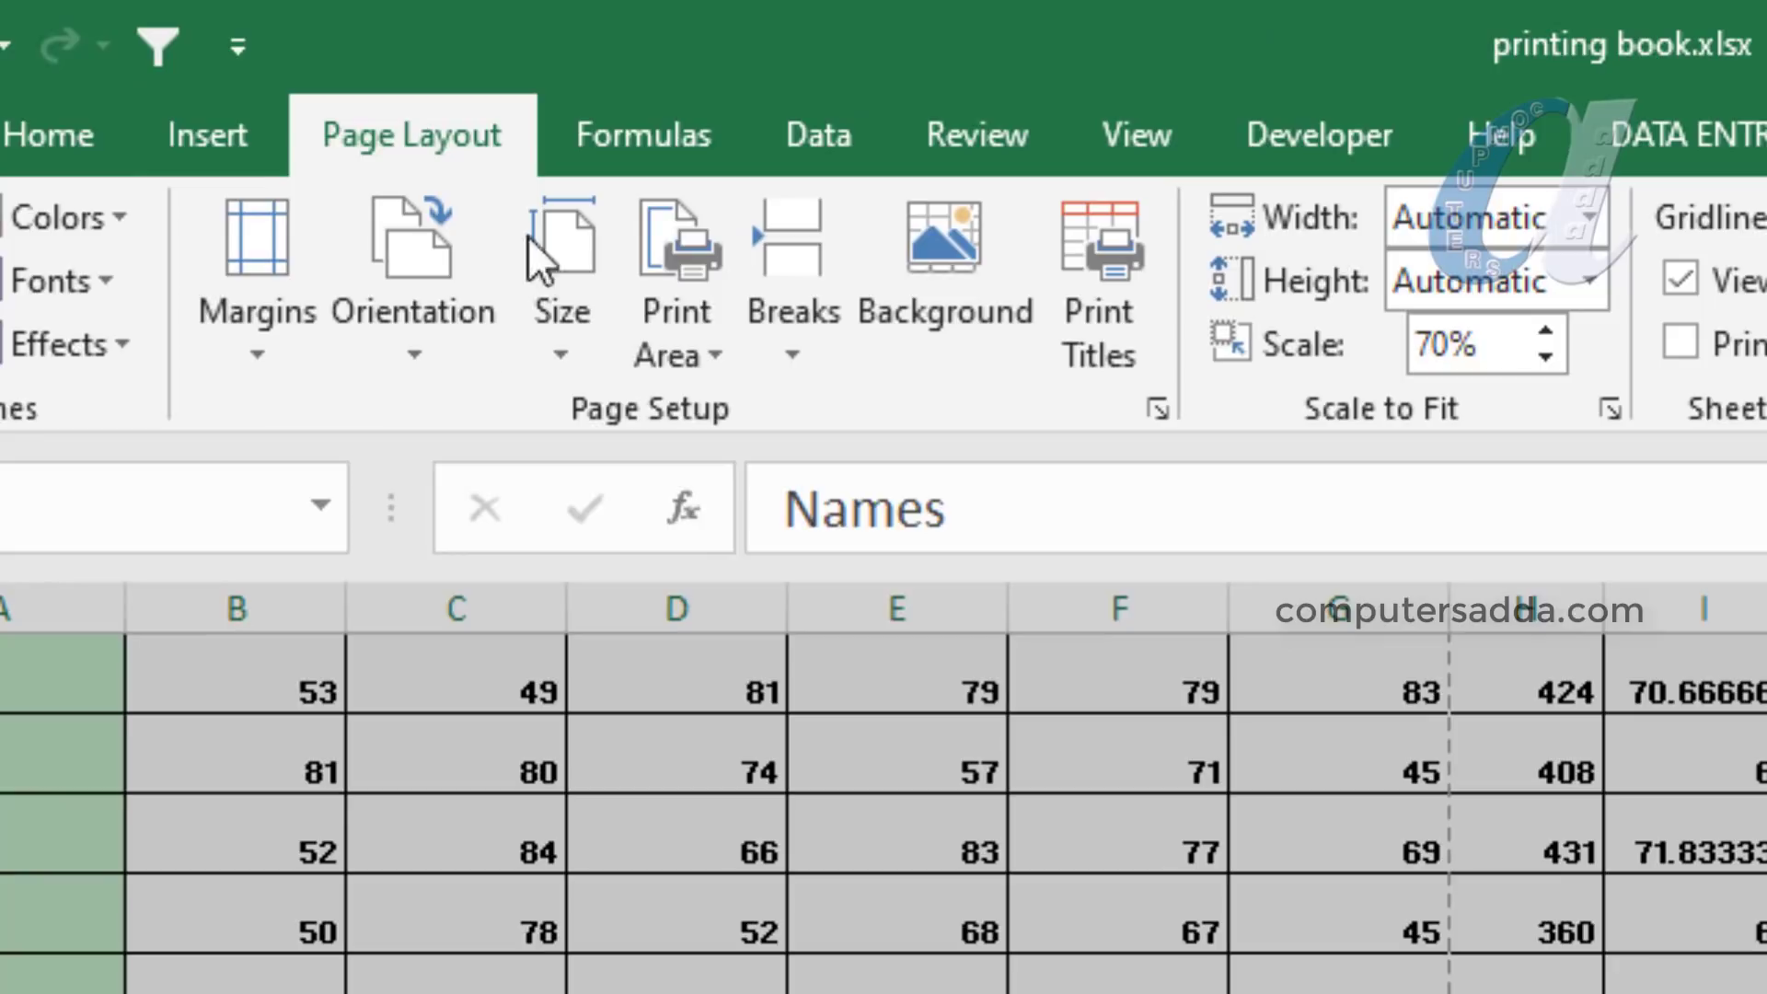
left_click(677, 340)
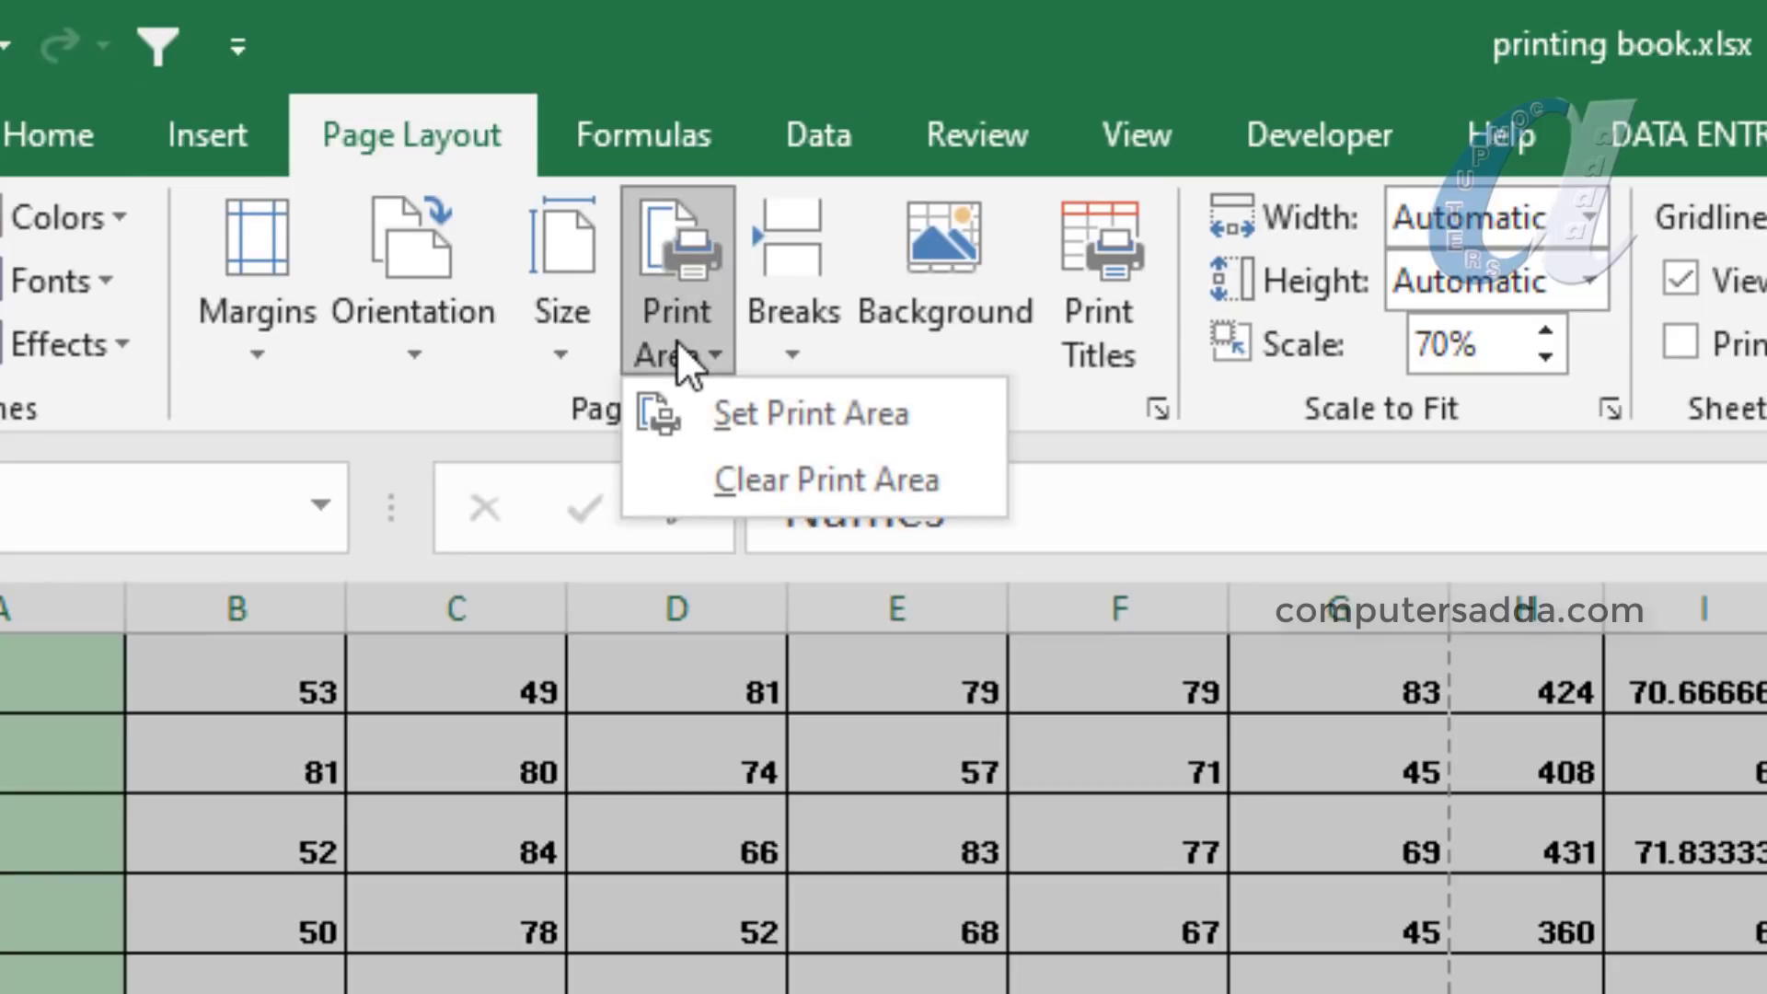
left_click(848, 406)
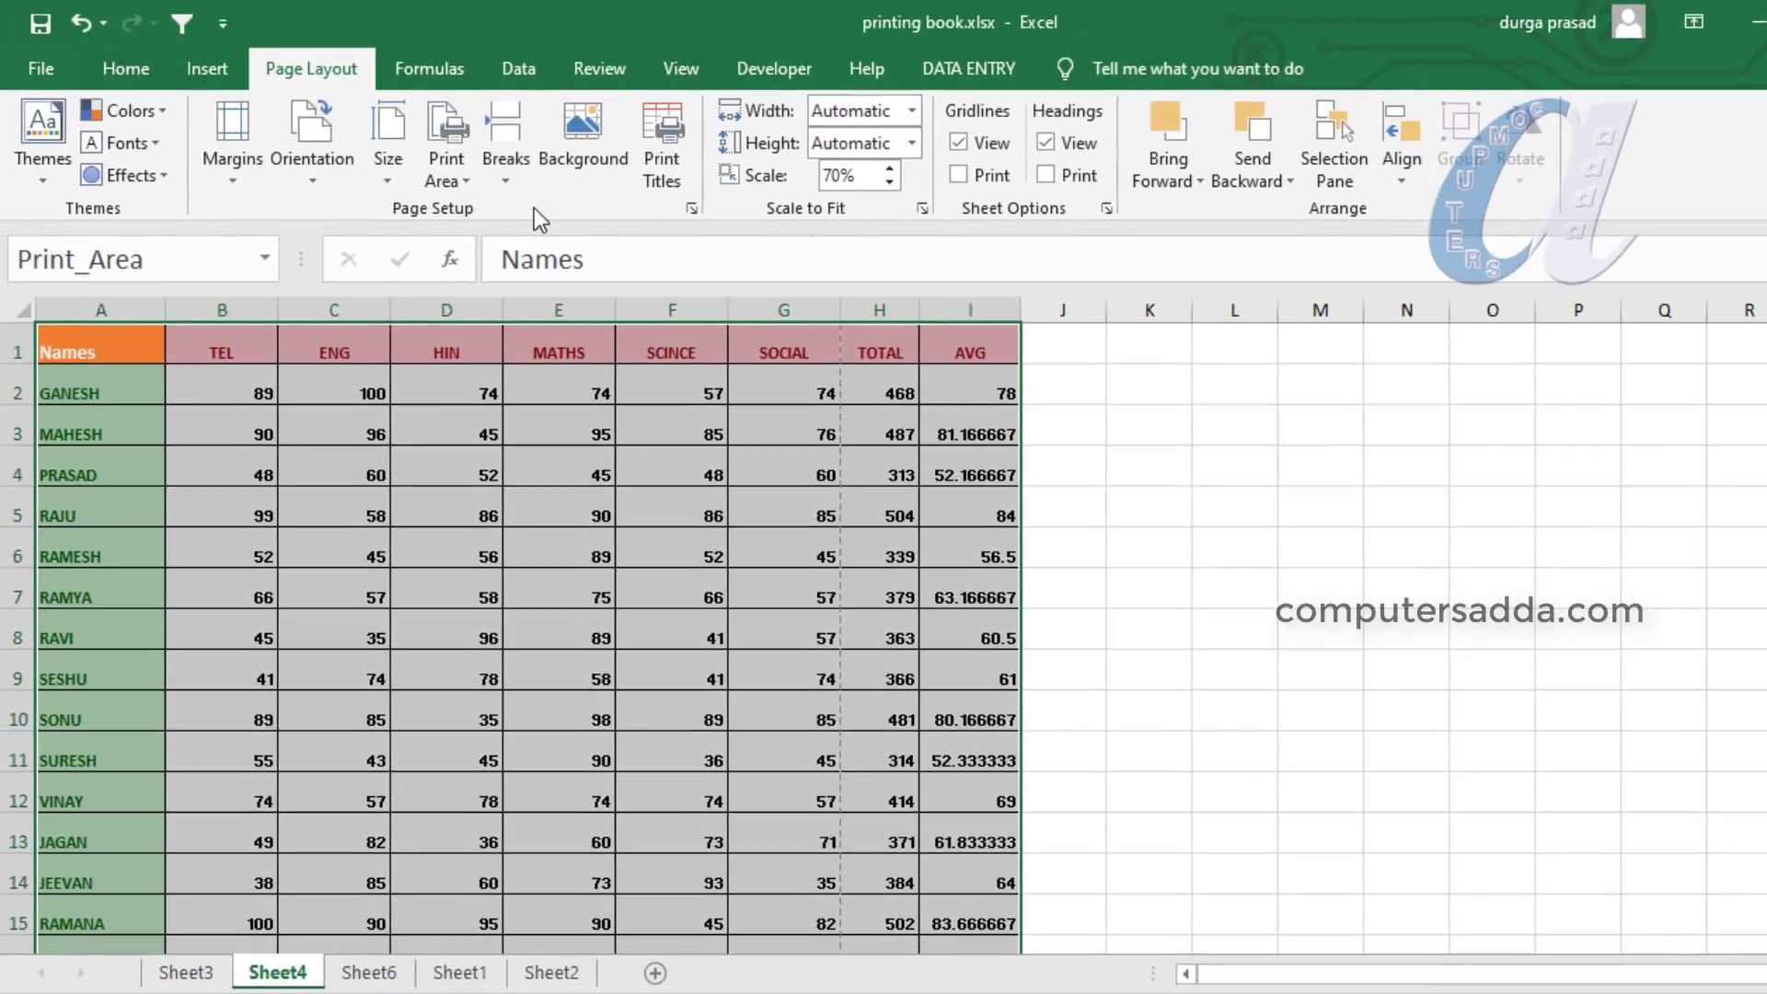
key("ctrl+p")
- Switch to Sheet6, page through the print preview of the mobile models table up to page 4, and close the preview
left_click(369, 974)
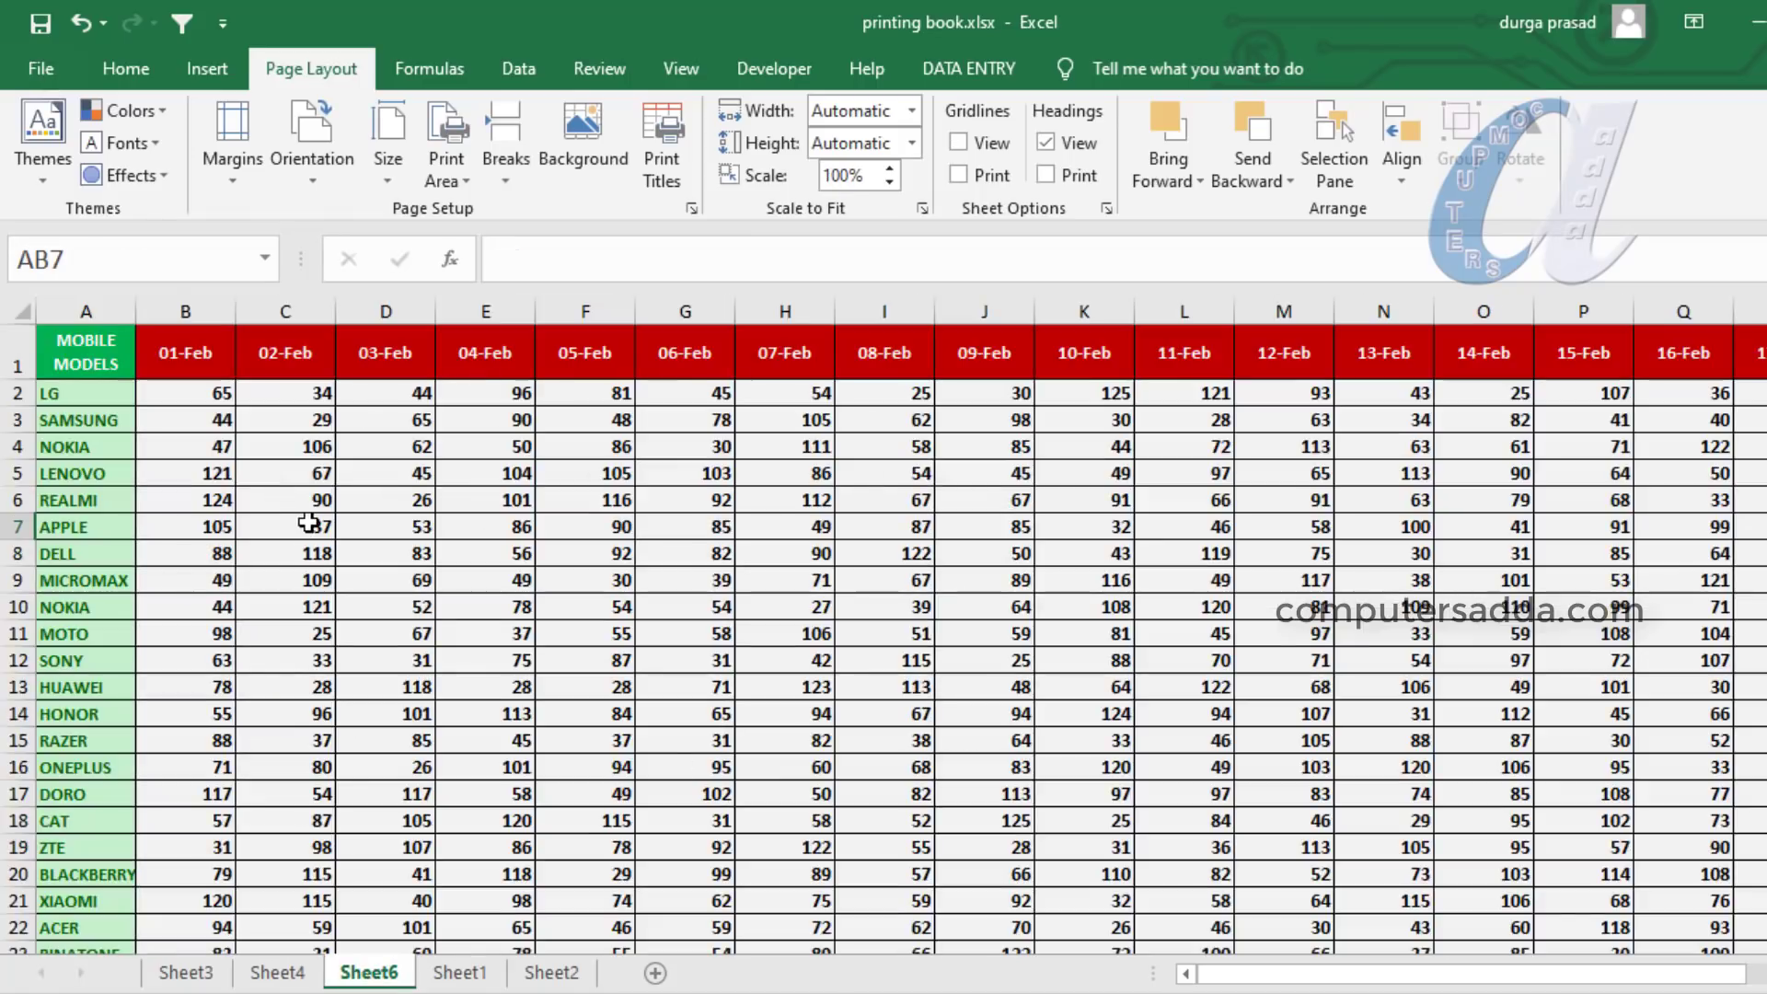
key("ctrl+p")
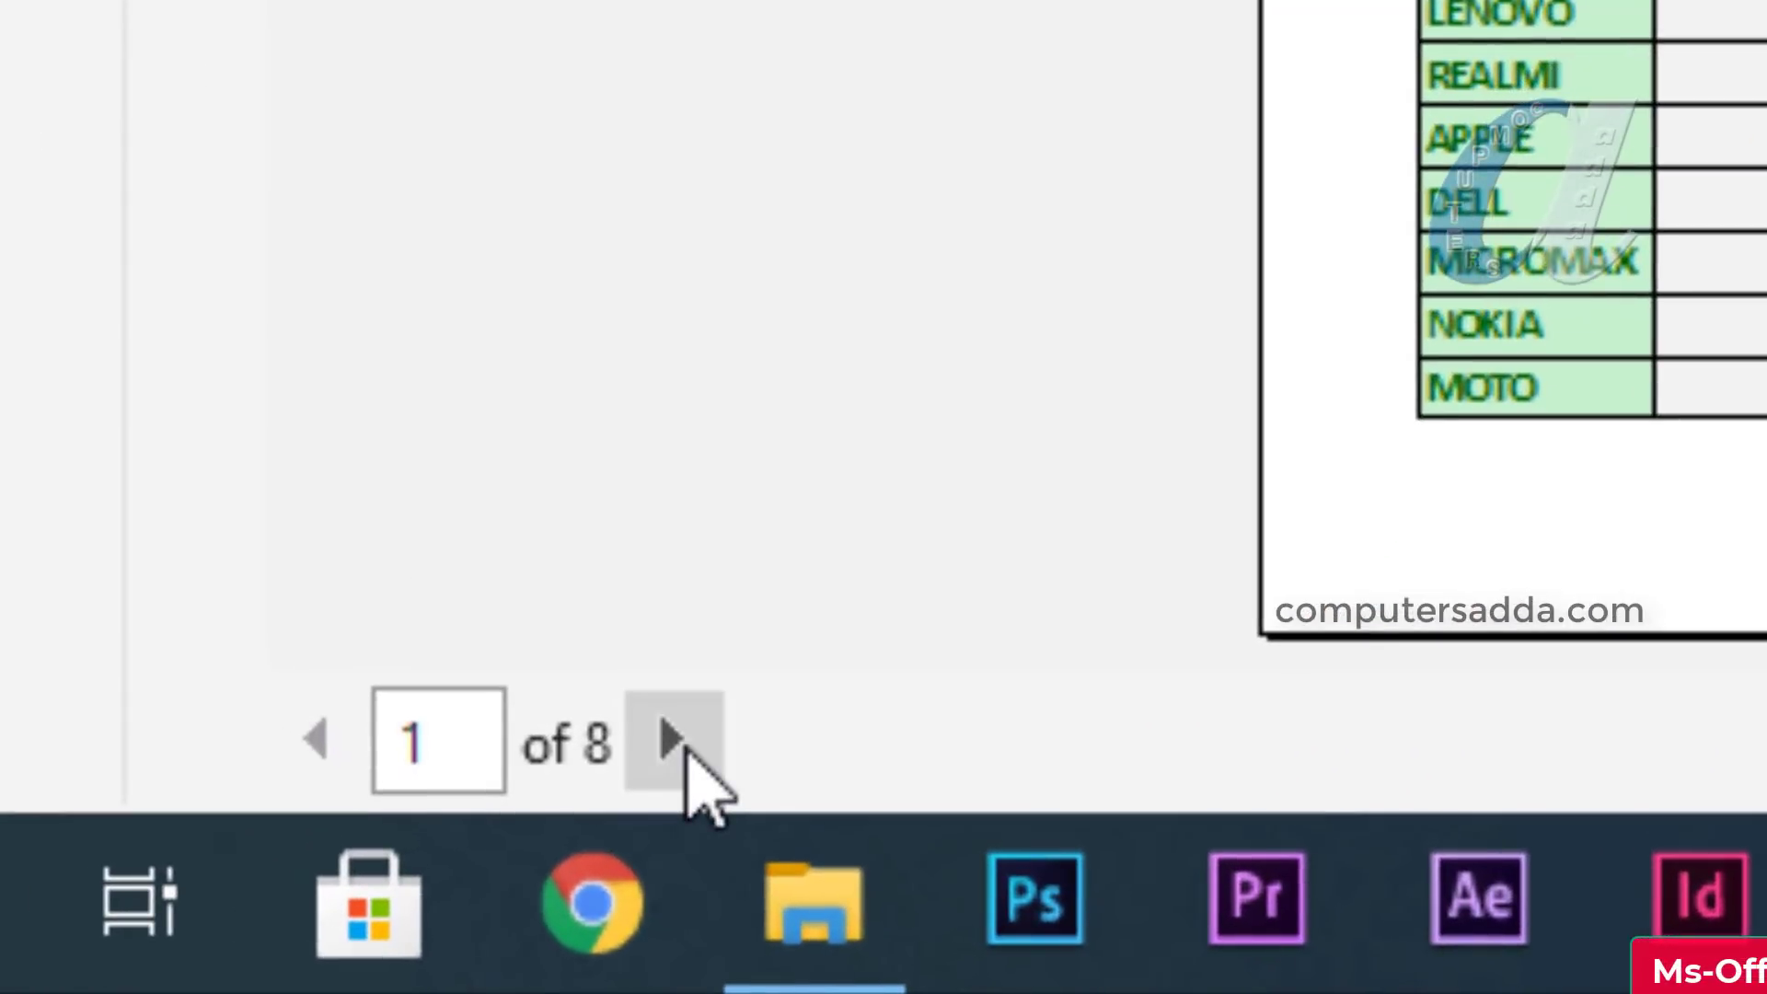
left_click(684, 746)
left_click(683, 745)
left_click(684, 745)
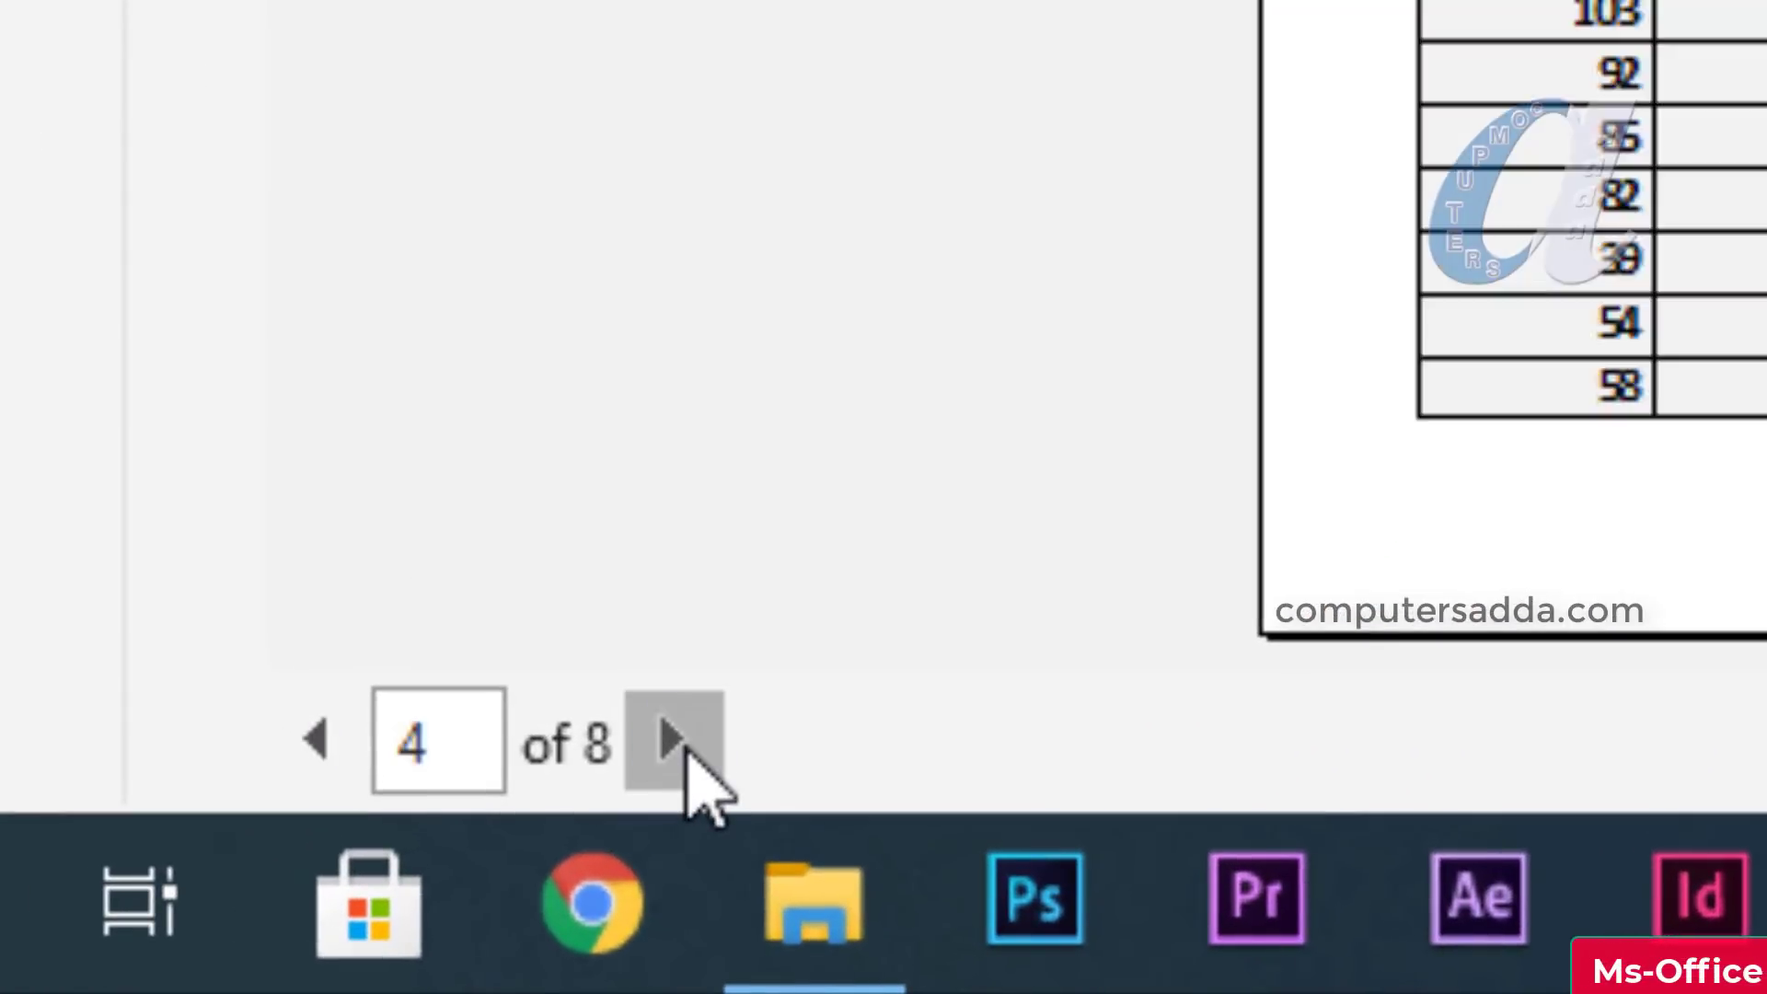
key("Escape")
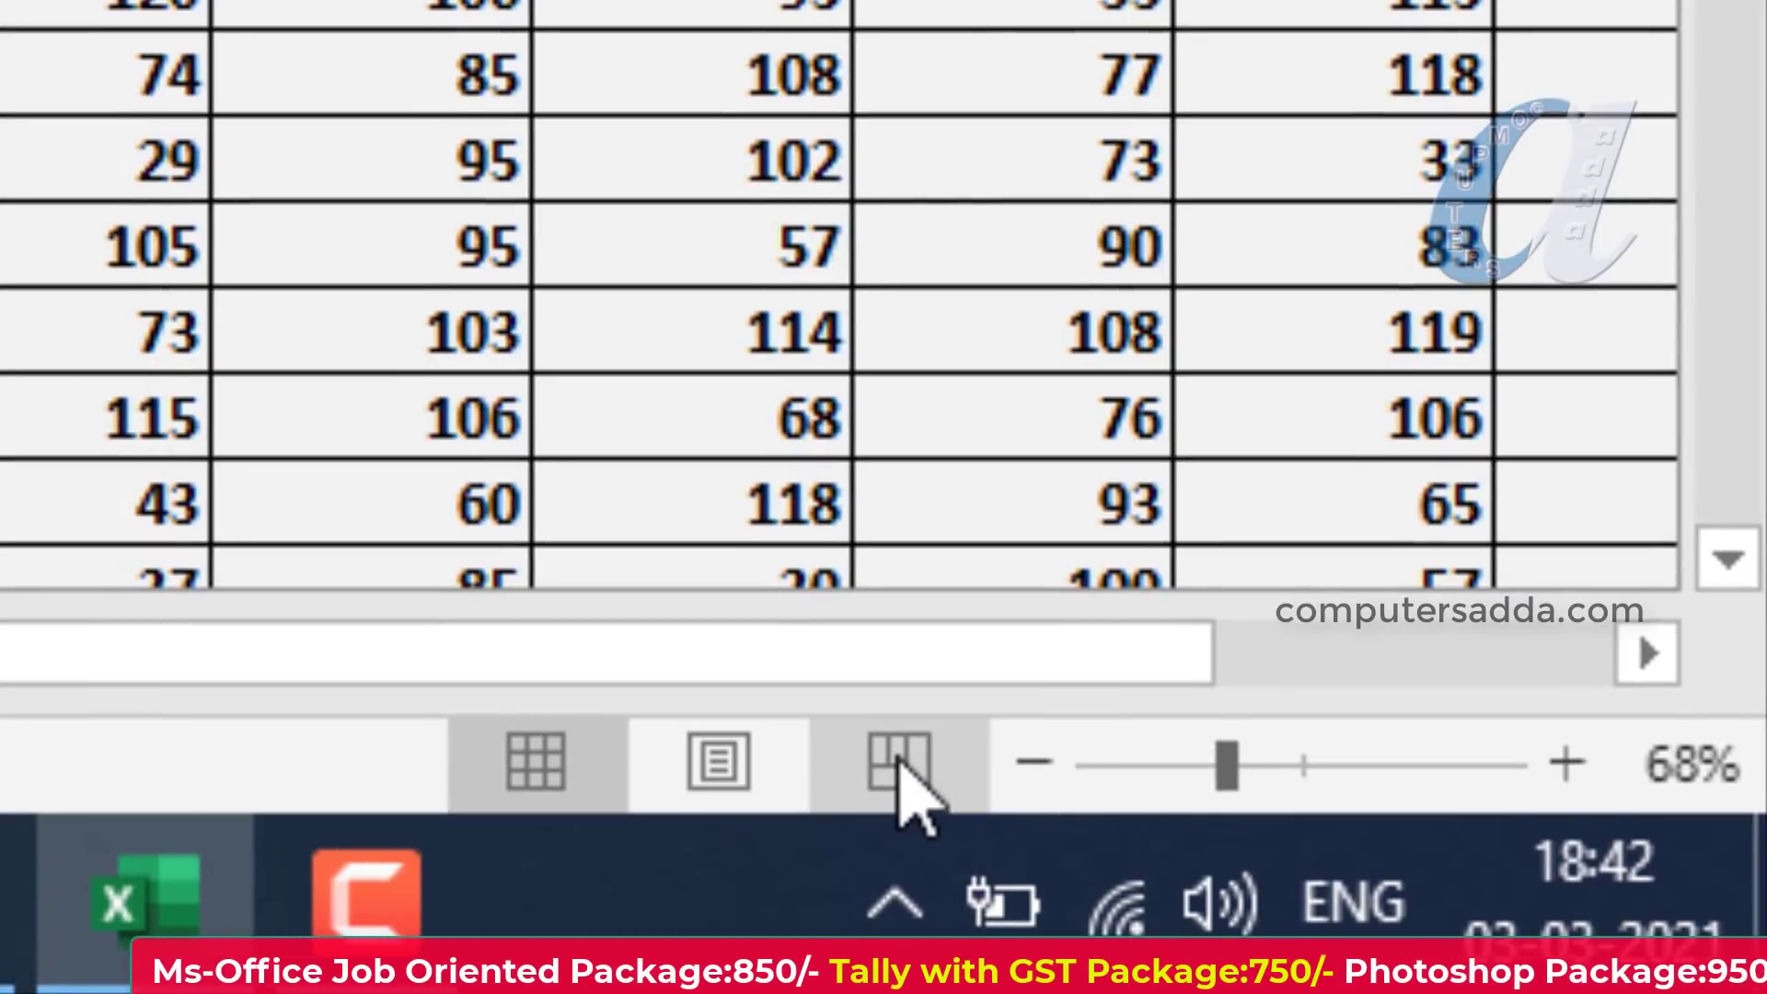
- Show Sheet6 in Page Layout view and check how the table splits across the printed pages
left_click(698, 775)
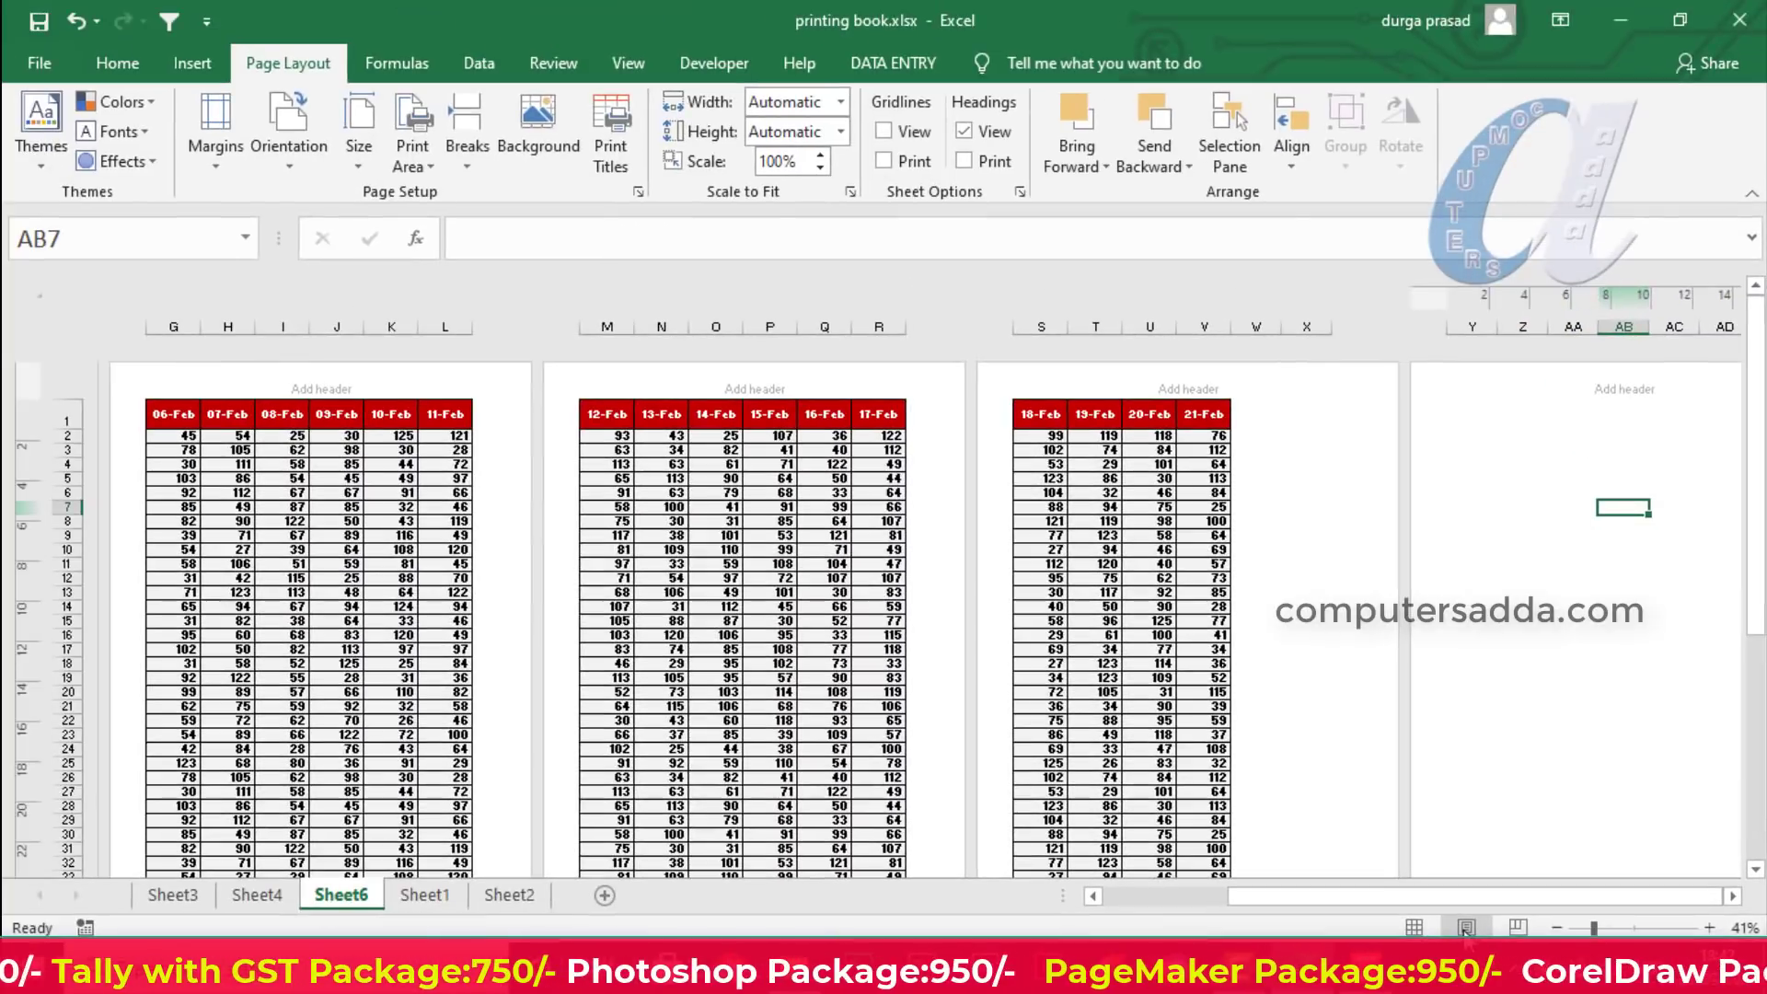
left_click(623, 61)
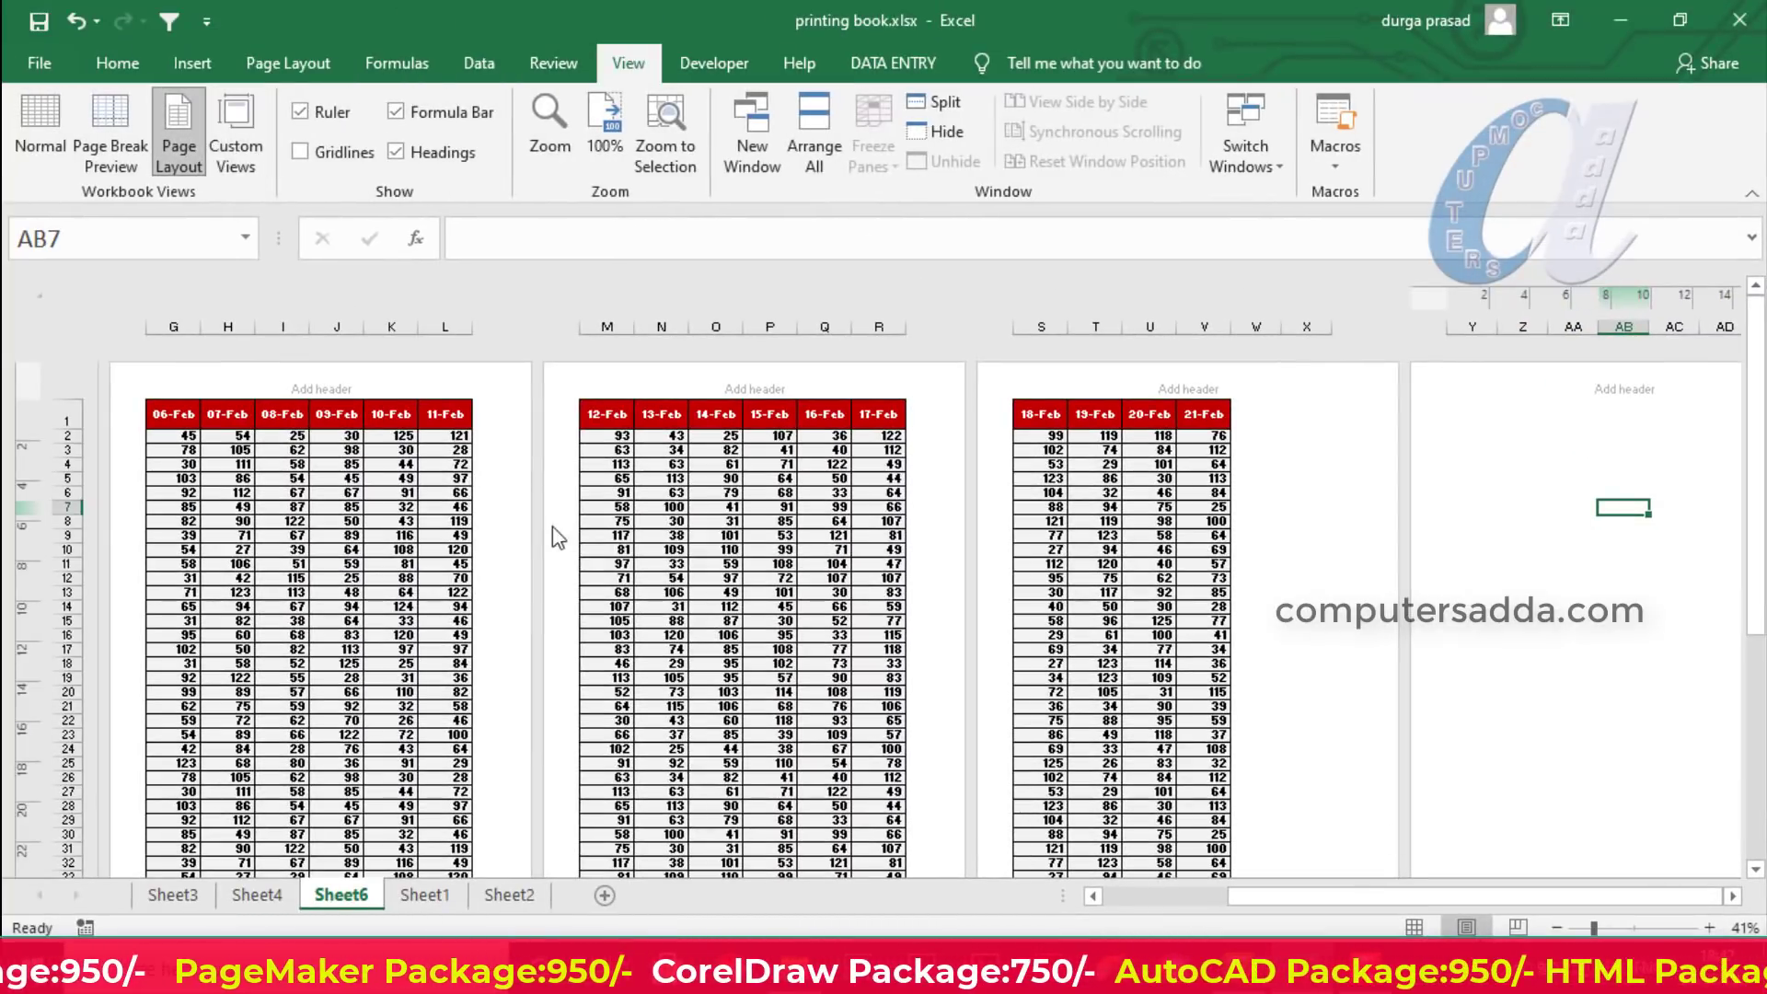
scroll(378, 428, "down", 15)
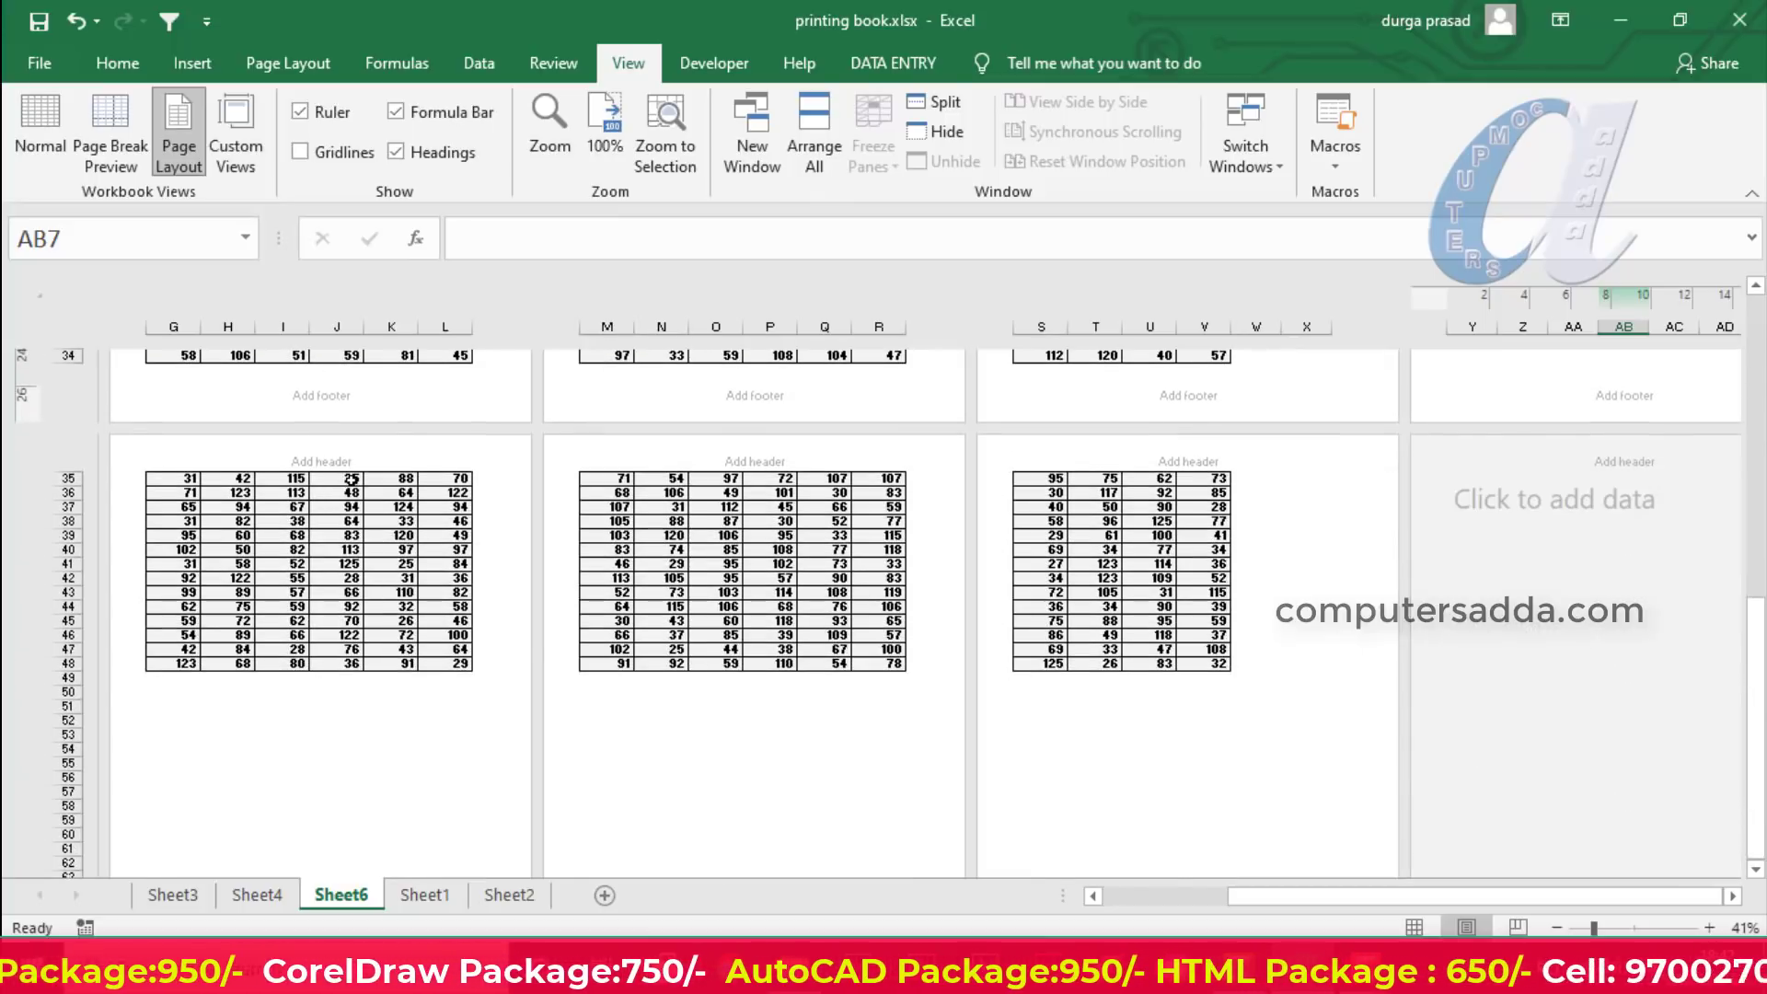
scroll(364, 448, "up", 15)
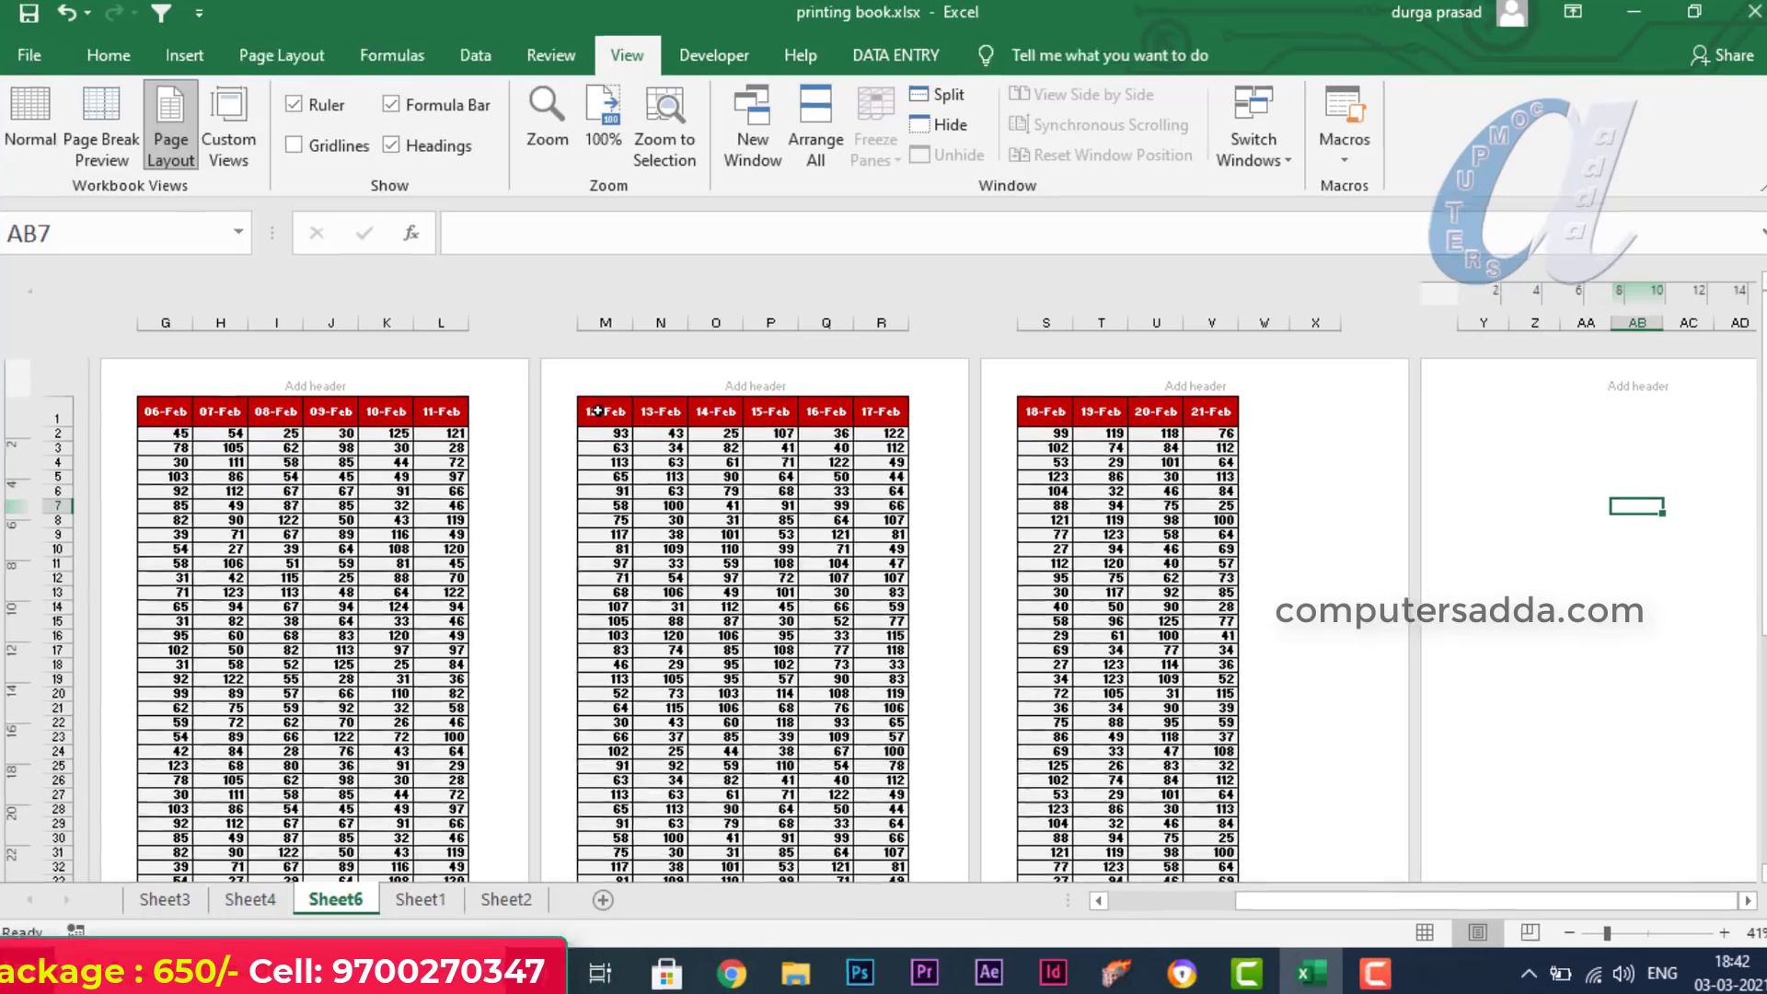
- Set the page holding the 12-Feb to 17-Feb columns (M to R) of Sheet6 as the print area
left_click_drag(600, 413, 868, 717)
left_click_drag(1127, 930, 1150, 840)
scroll(709, 442, "up", 5)
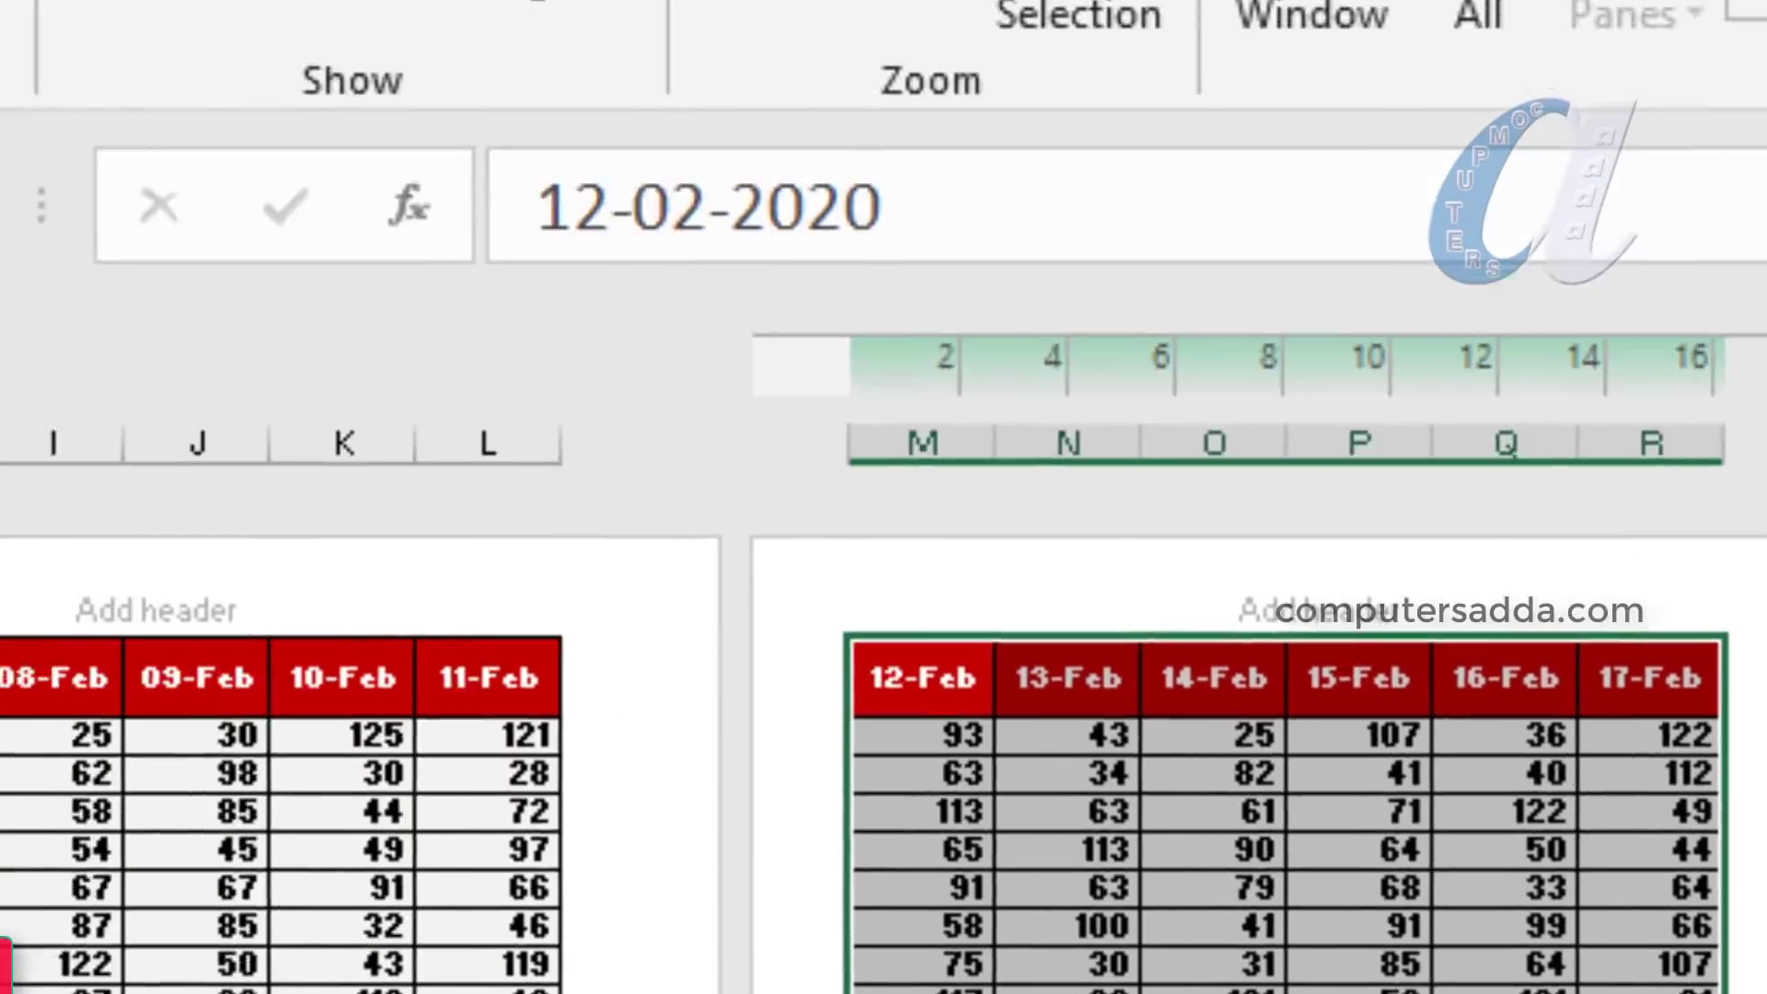
left_click(430, 193)
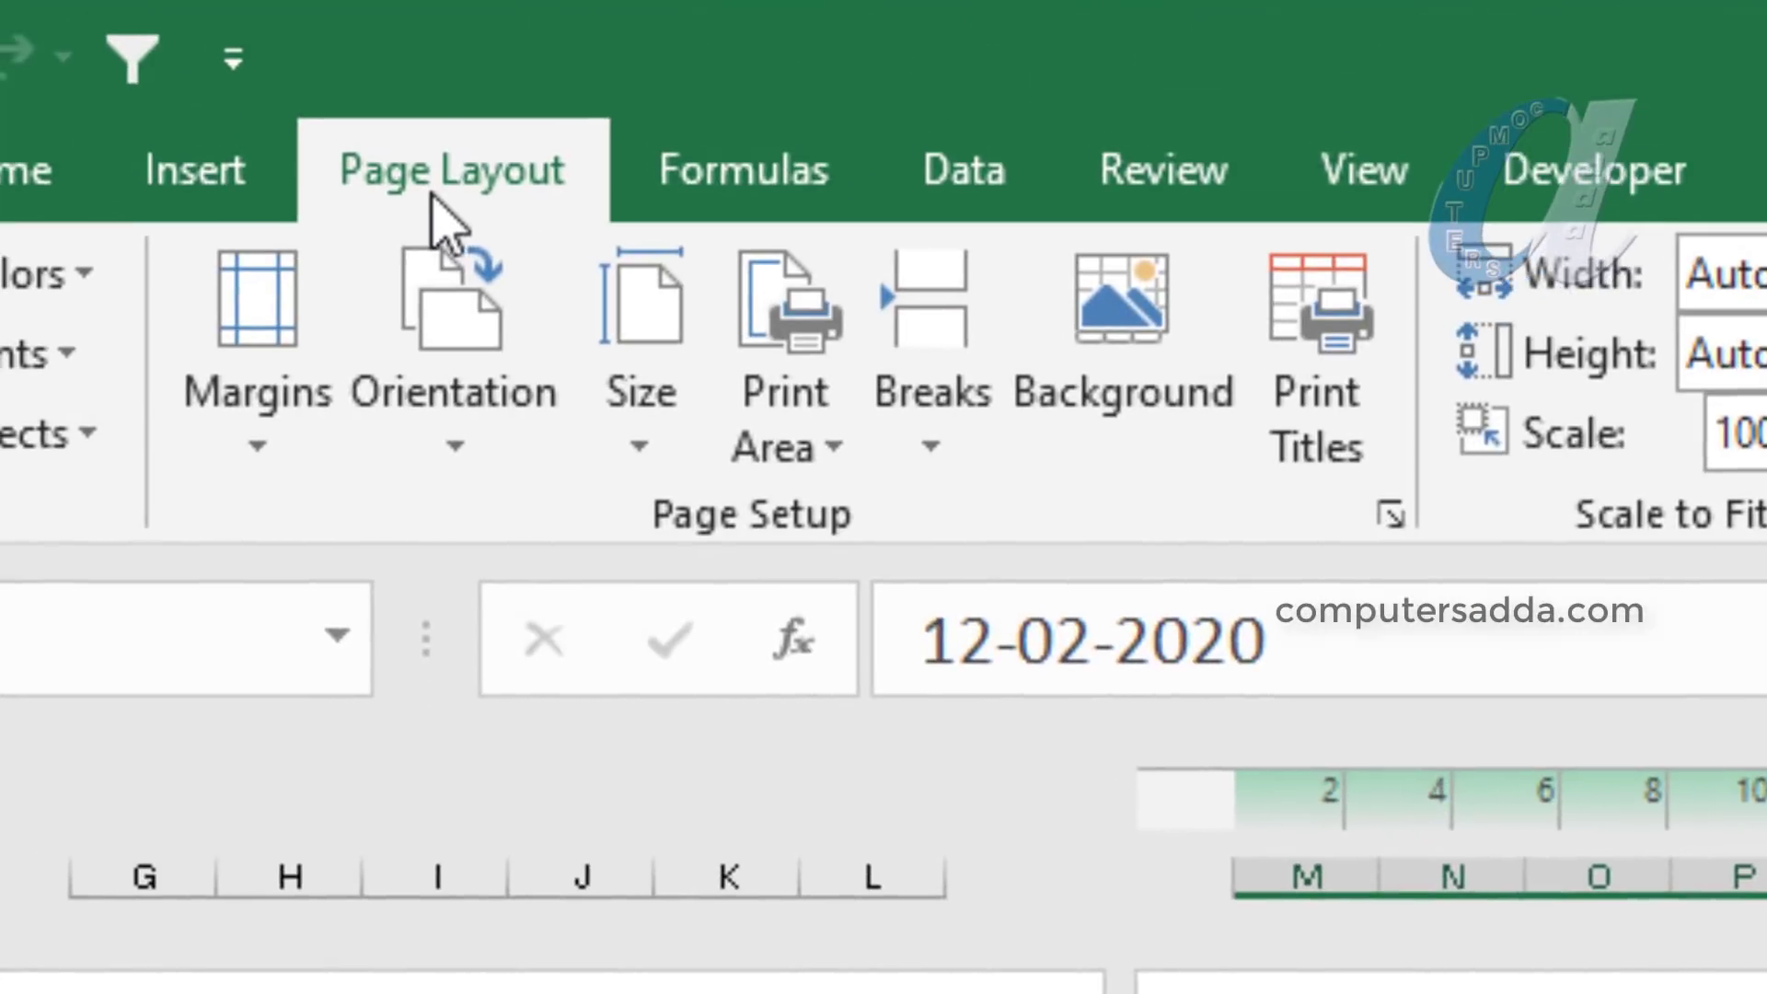
left_click(754, 428)
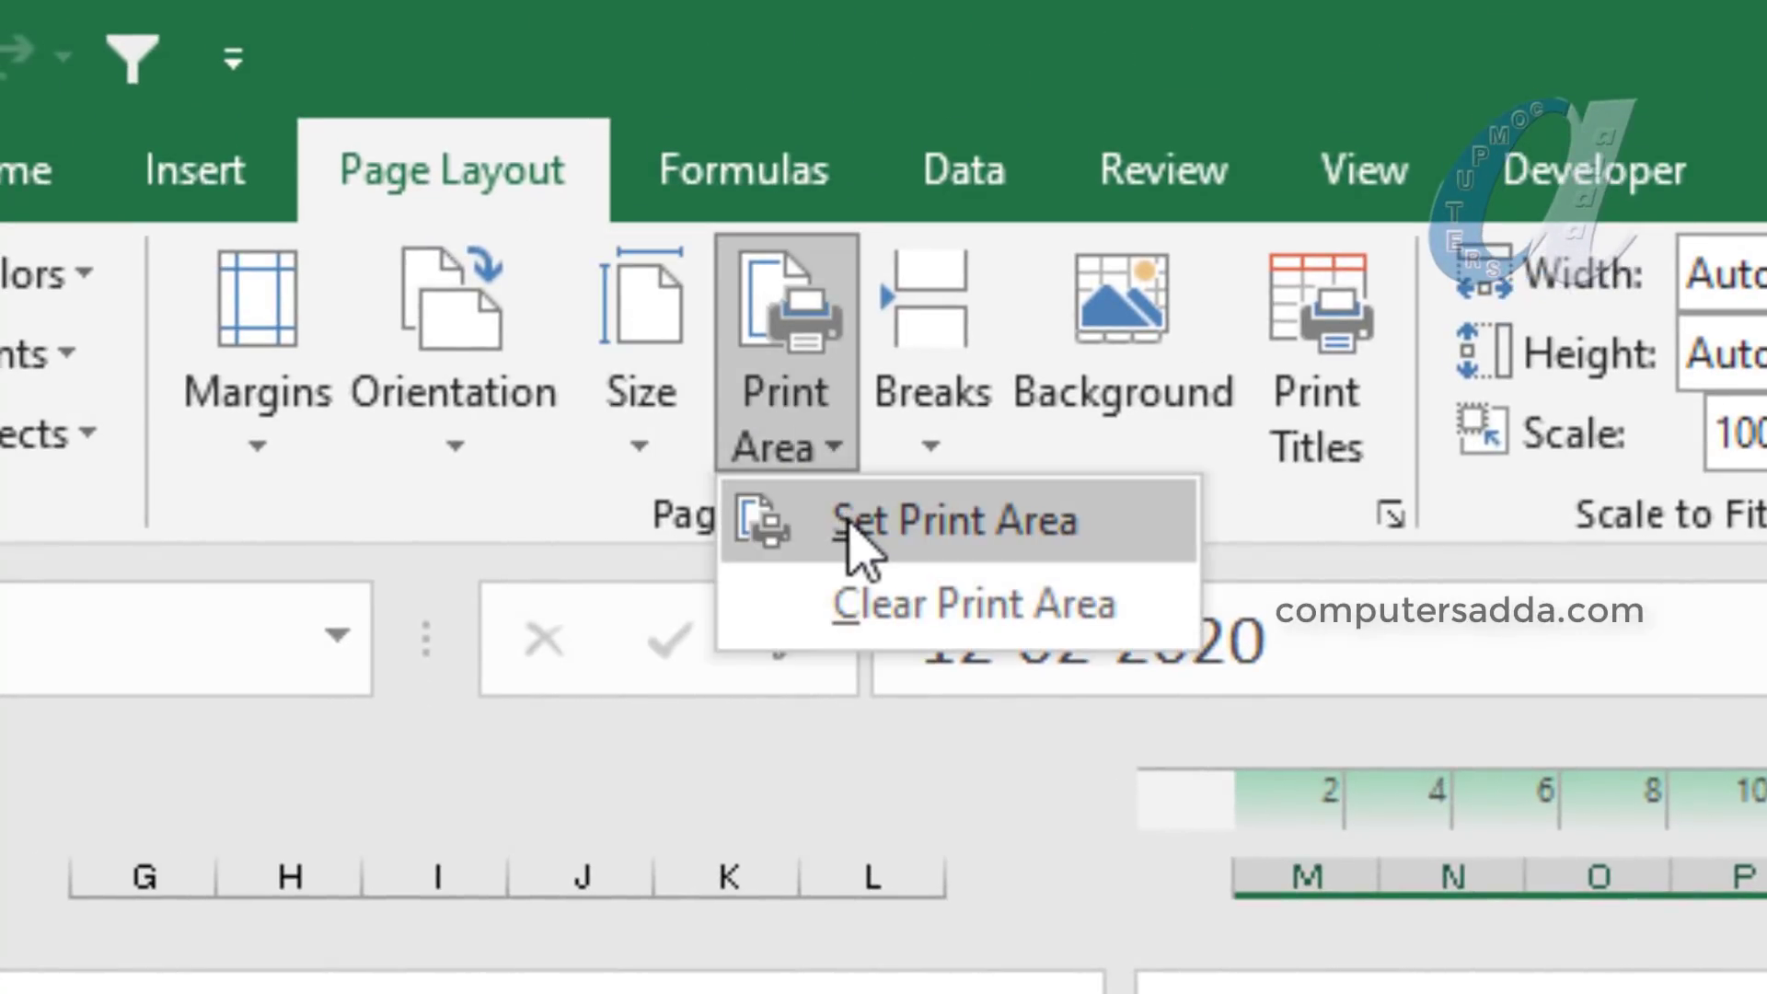
left_click(856, 541)
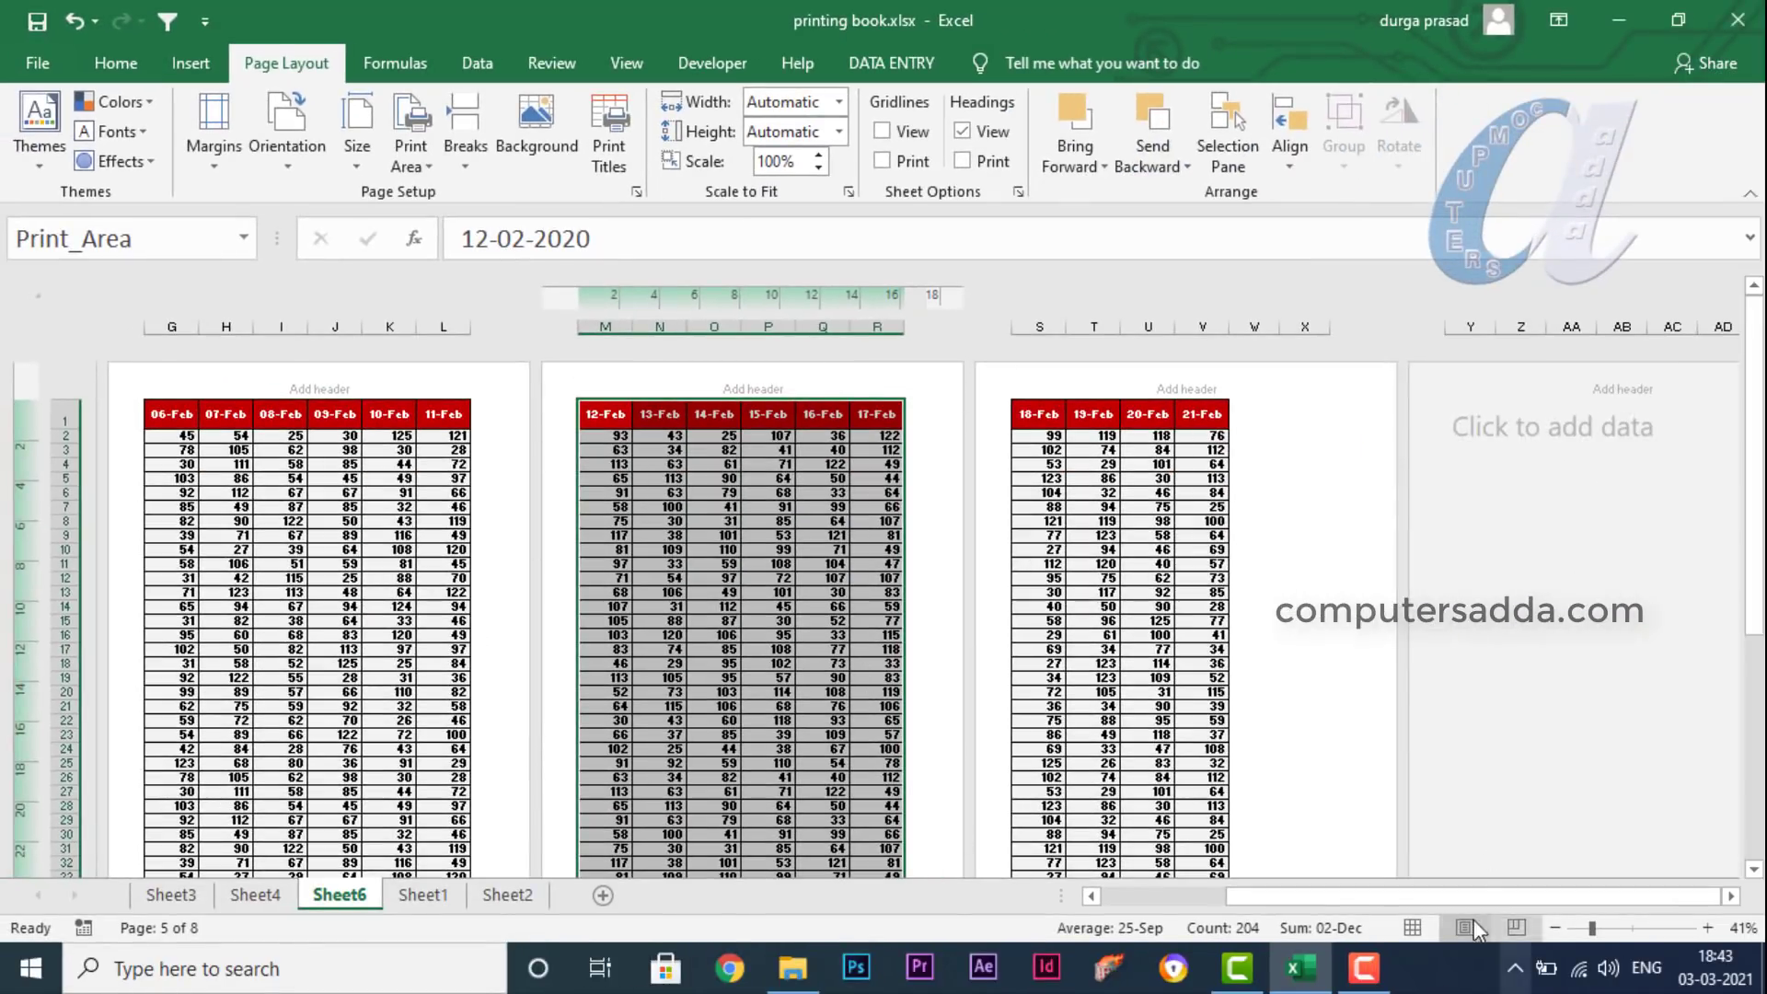
- Return Sheet6 to Normal view and preview the printout of the 12-Feb to 17-Feb print area
left_click(1414, 927)
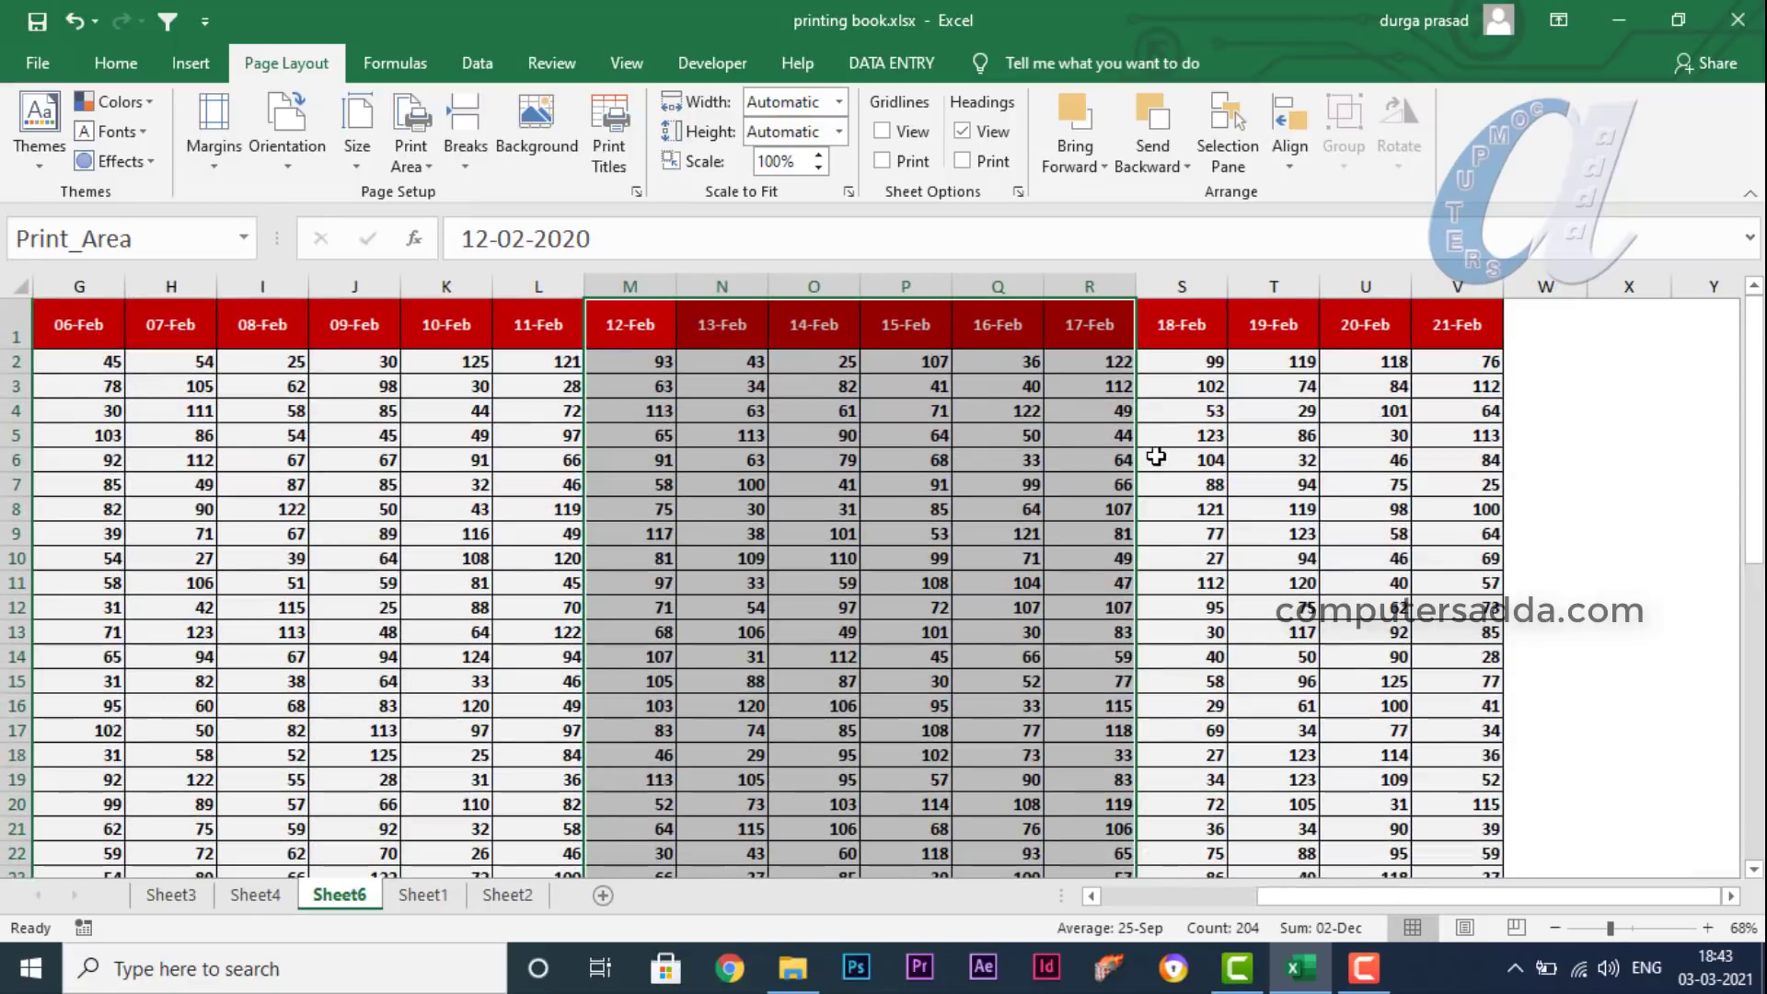
key("ctrl+p")
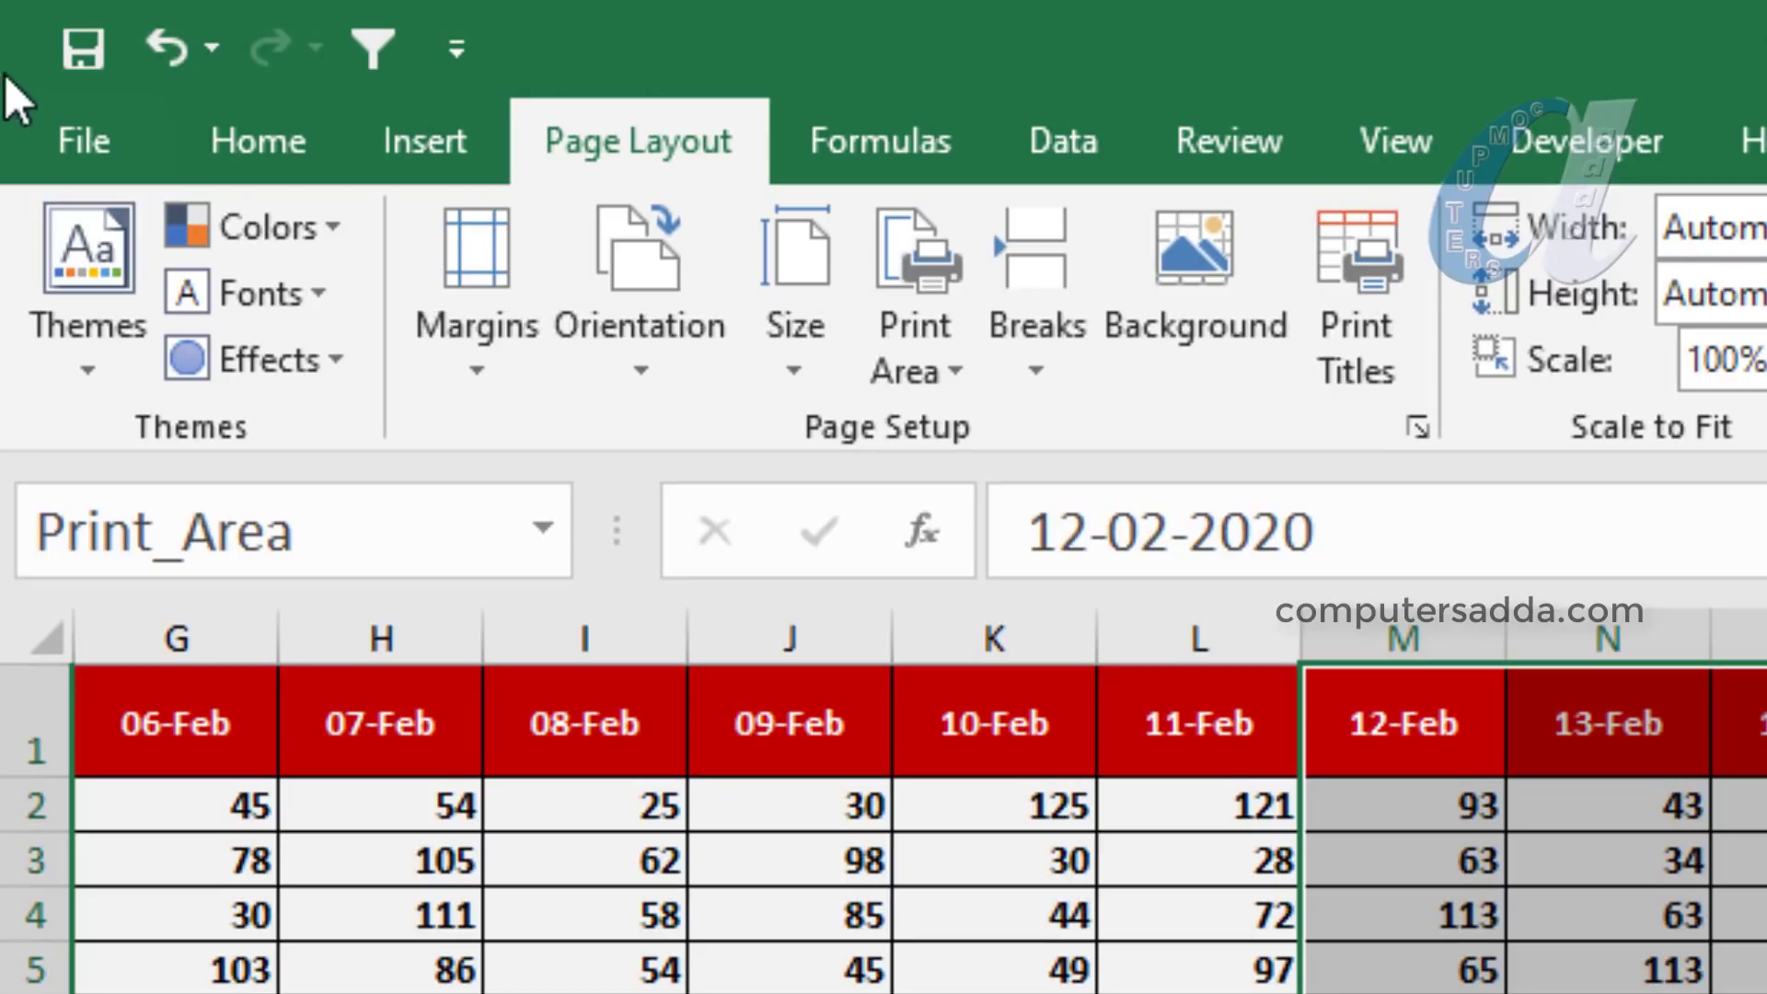
- Hide the Home tab through the ribbon customization settings in Excel Options and return to the worksheet
left_click(460, 51)
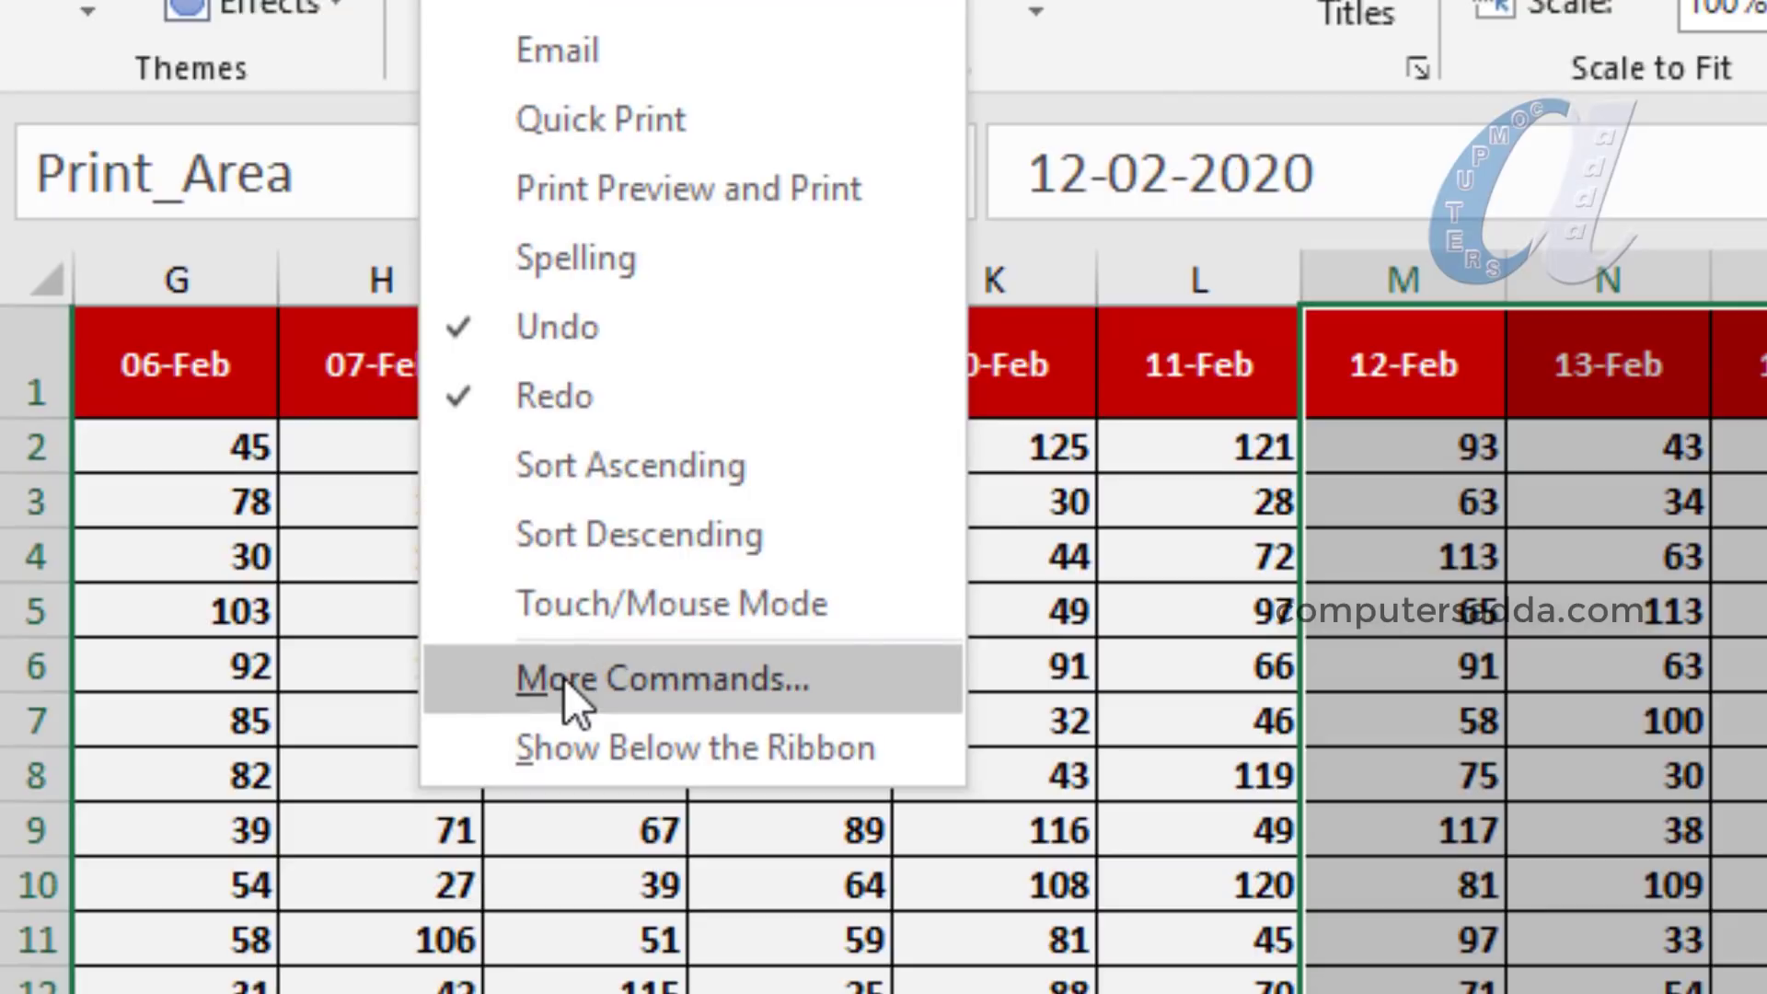
left_click(563, 677)
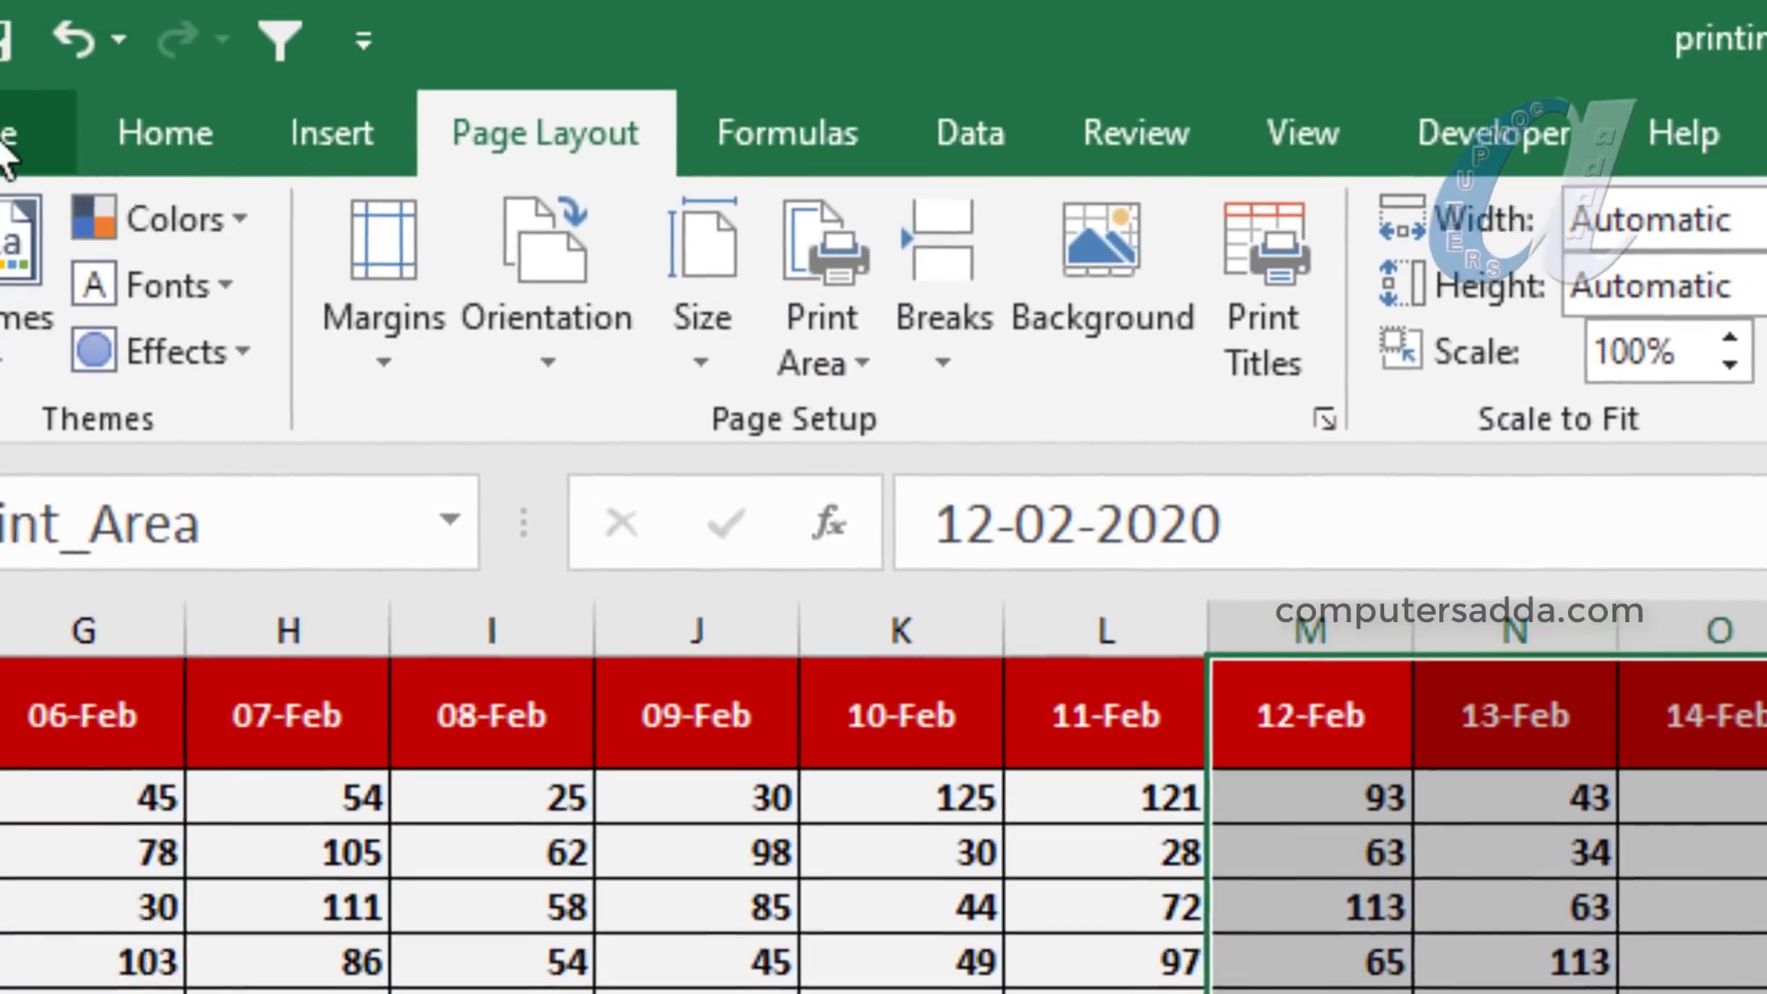
left_click(18, 133)
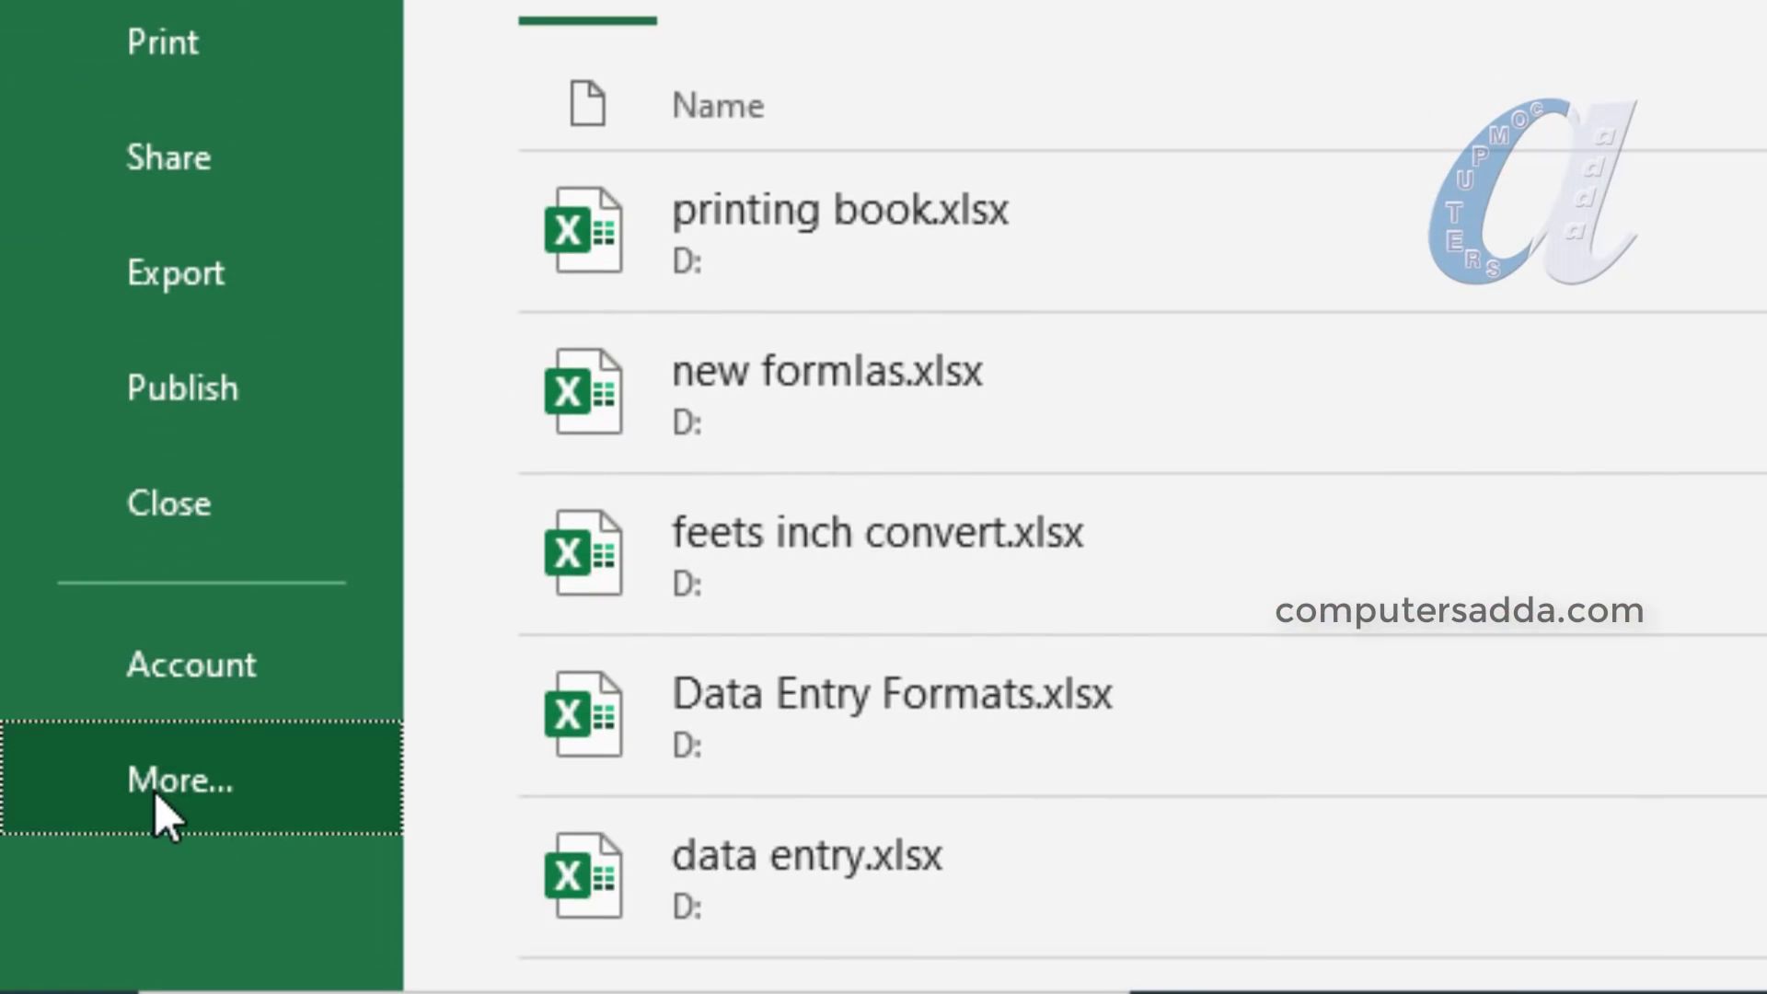
left_click(46, 793)
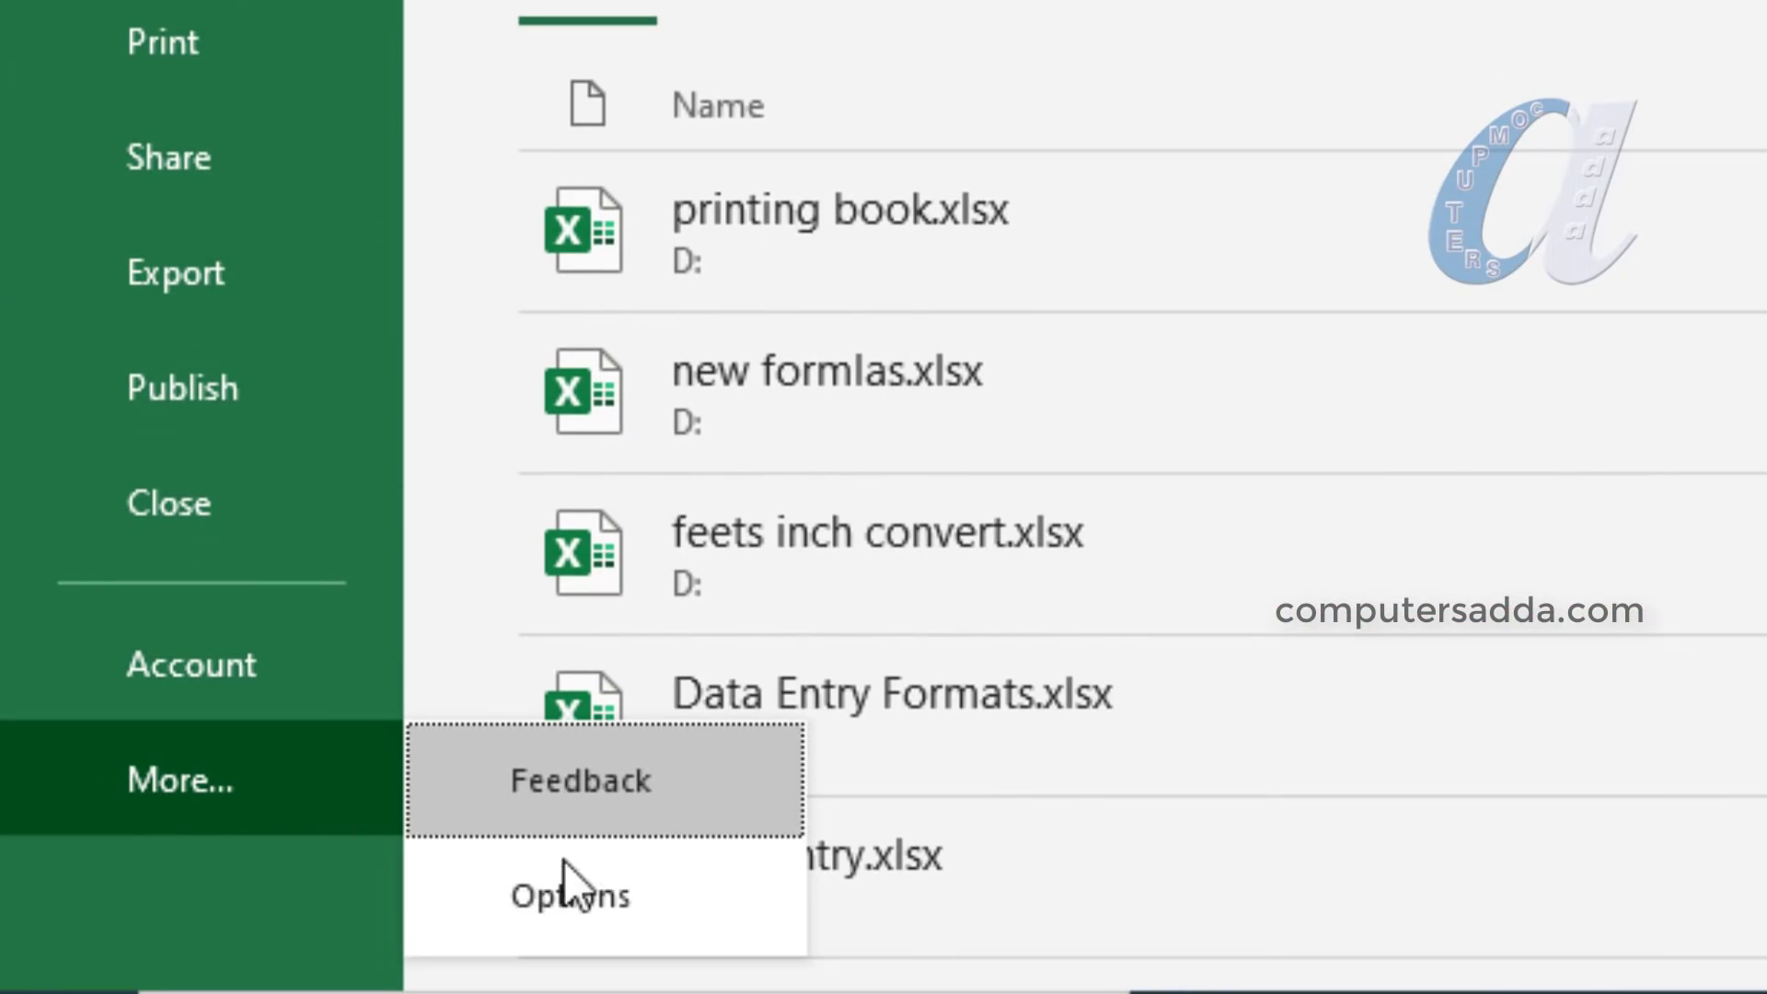
left_click(565, 920)
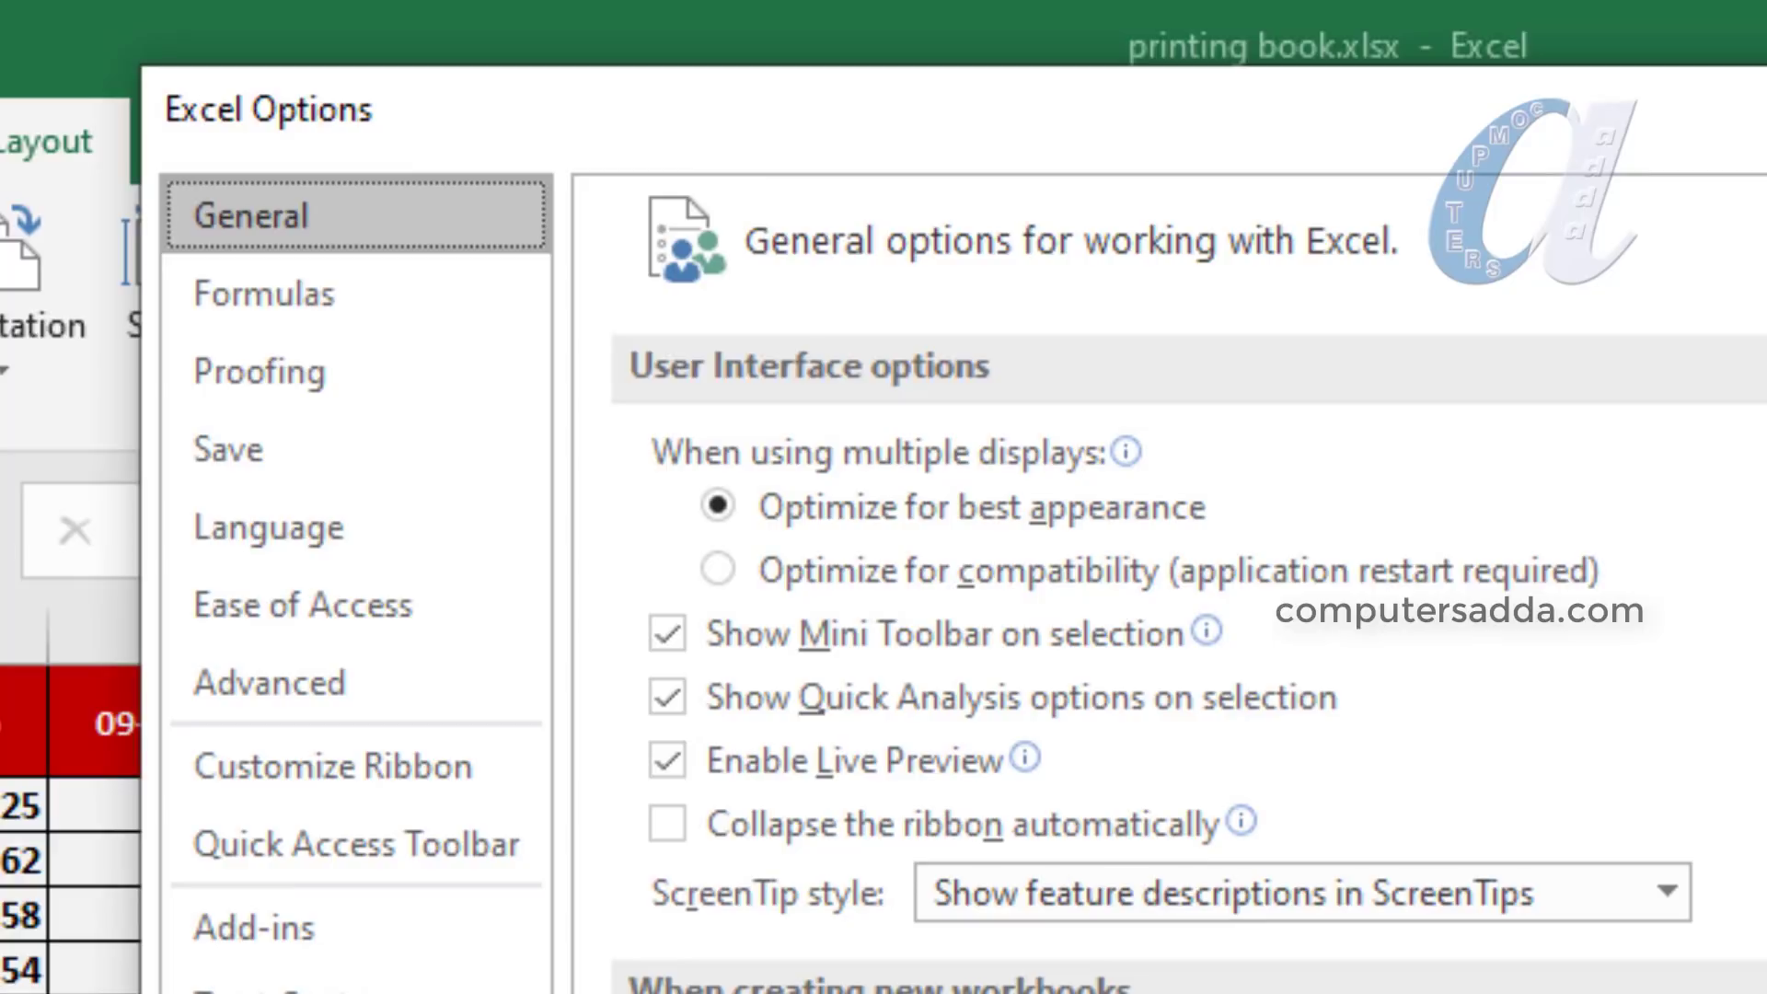
left_click(285, 768)
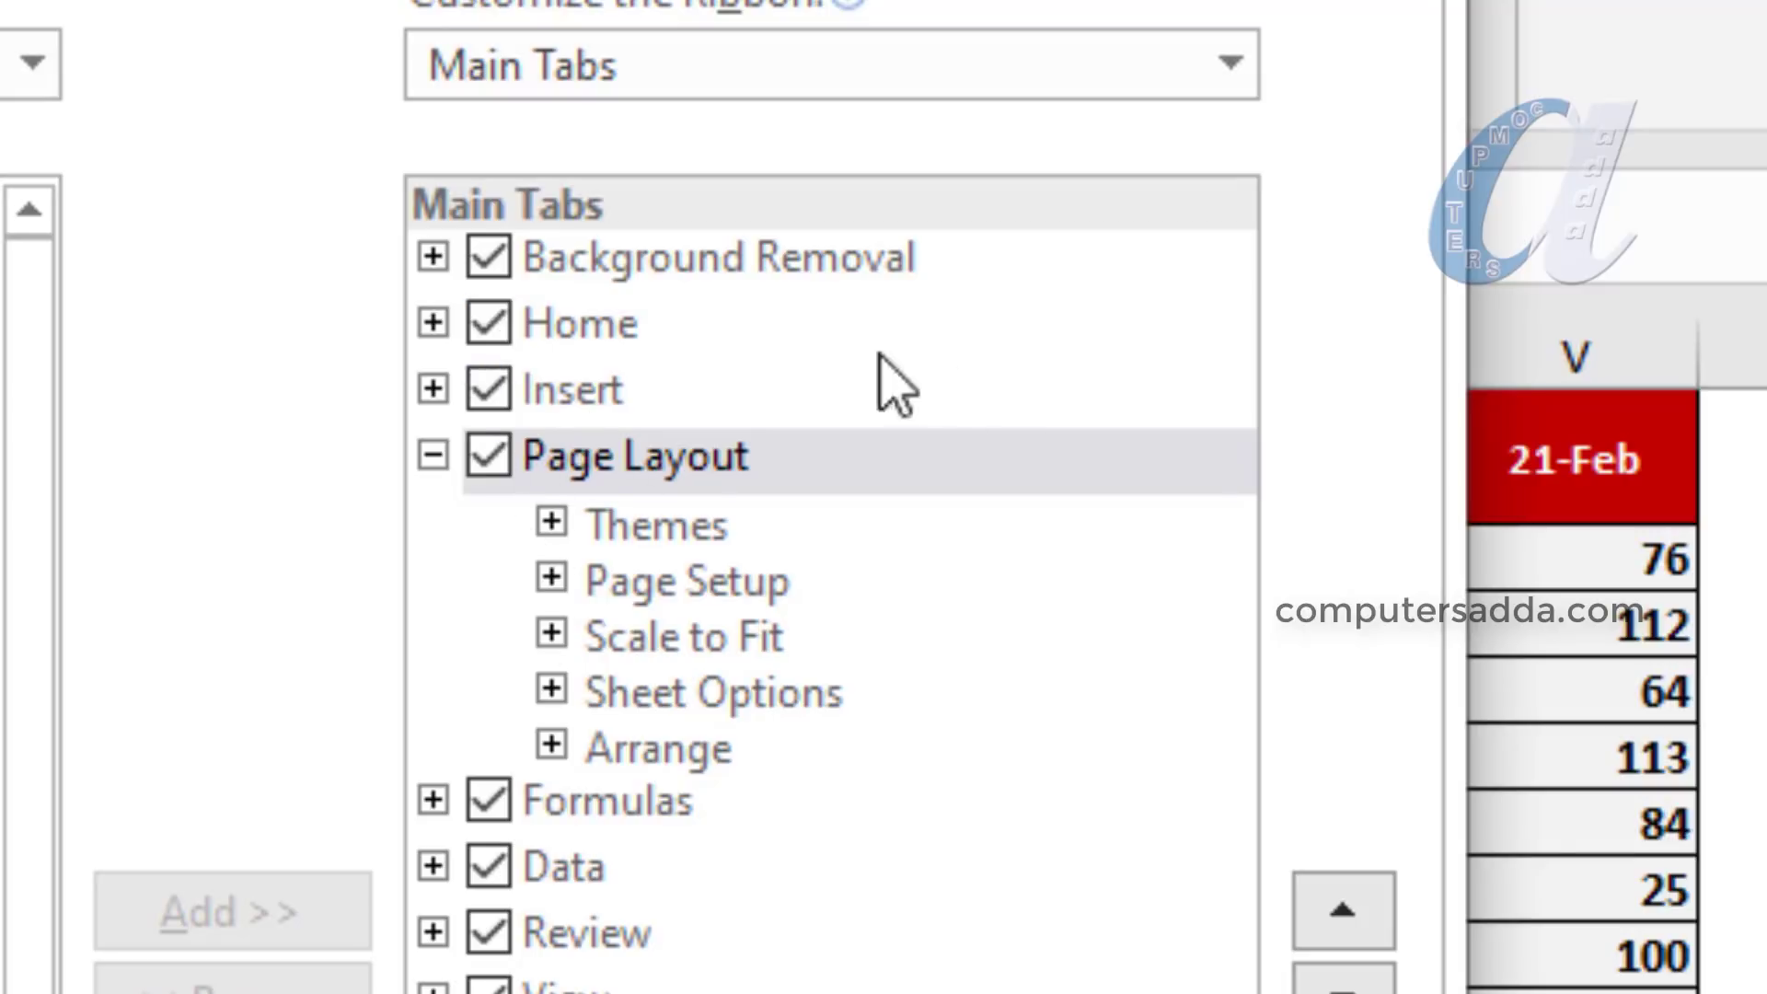
left_click(487, 324)
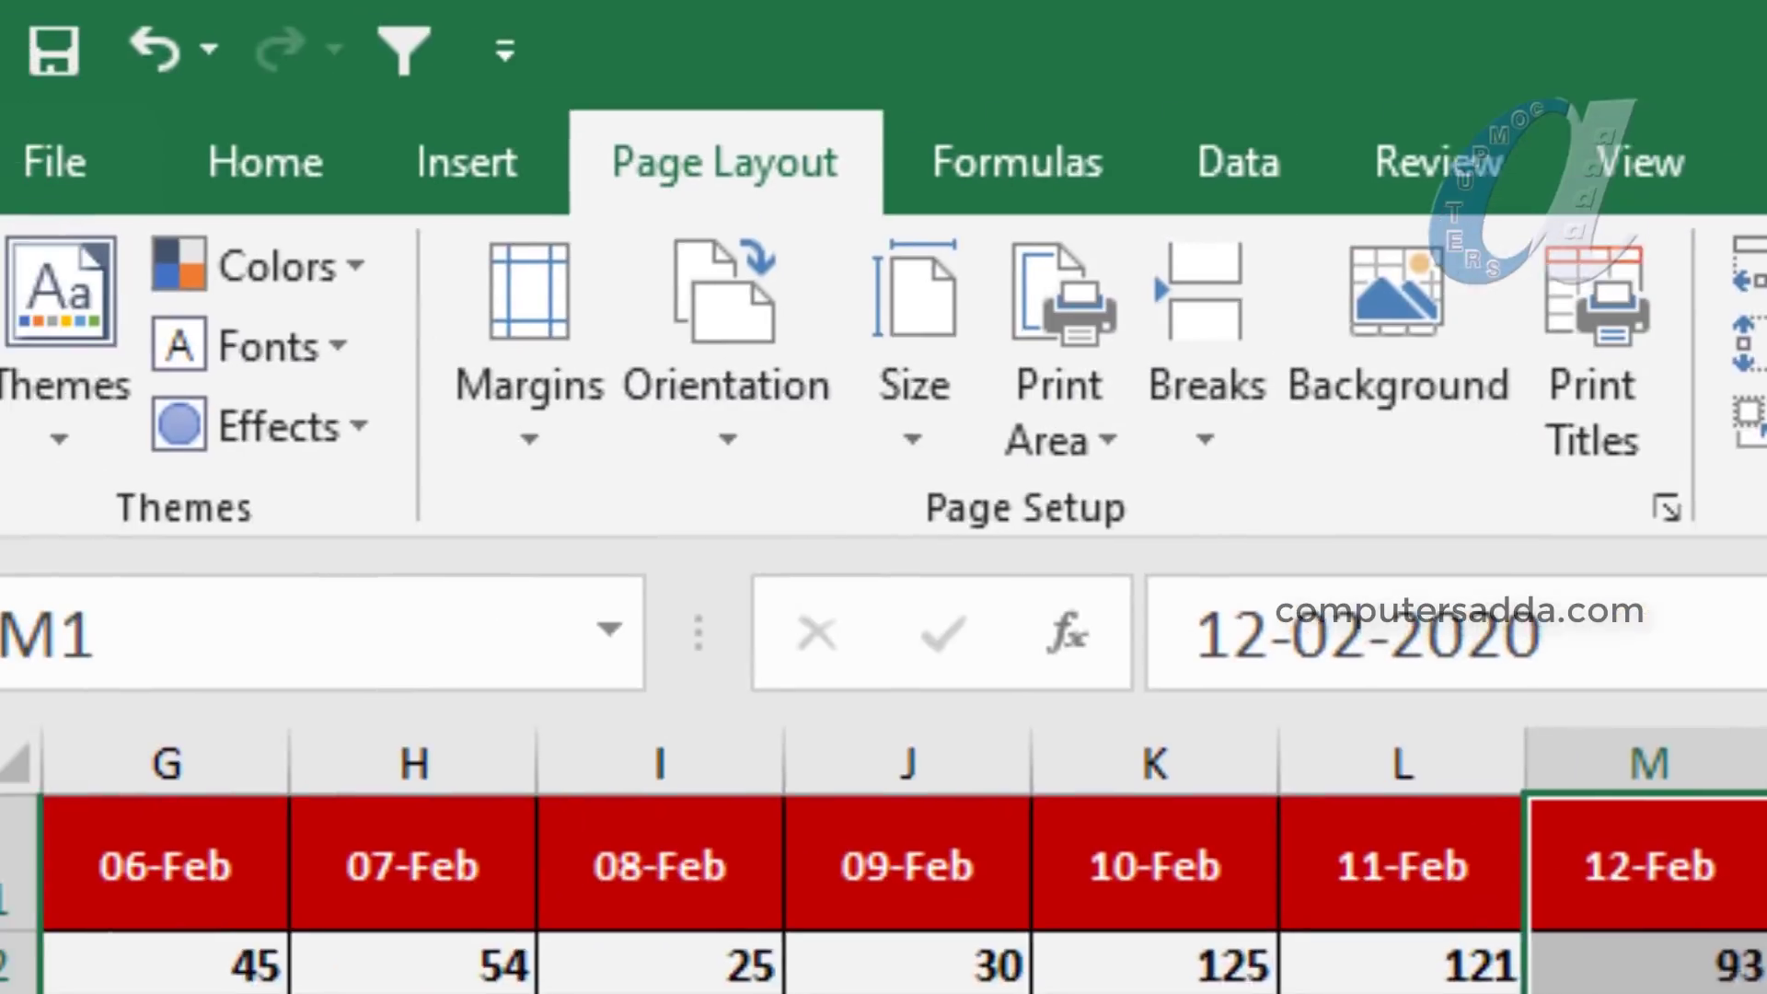
left_click(264, 162)
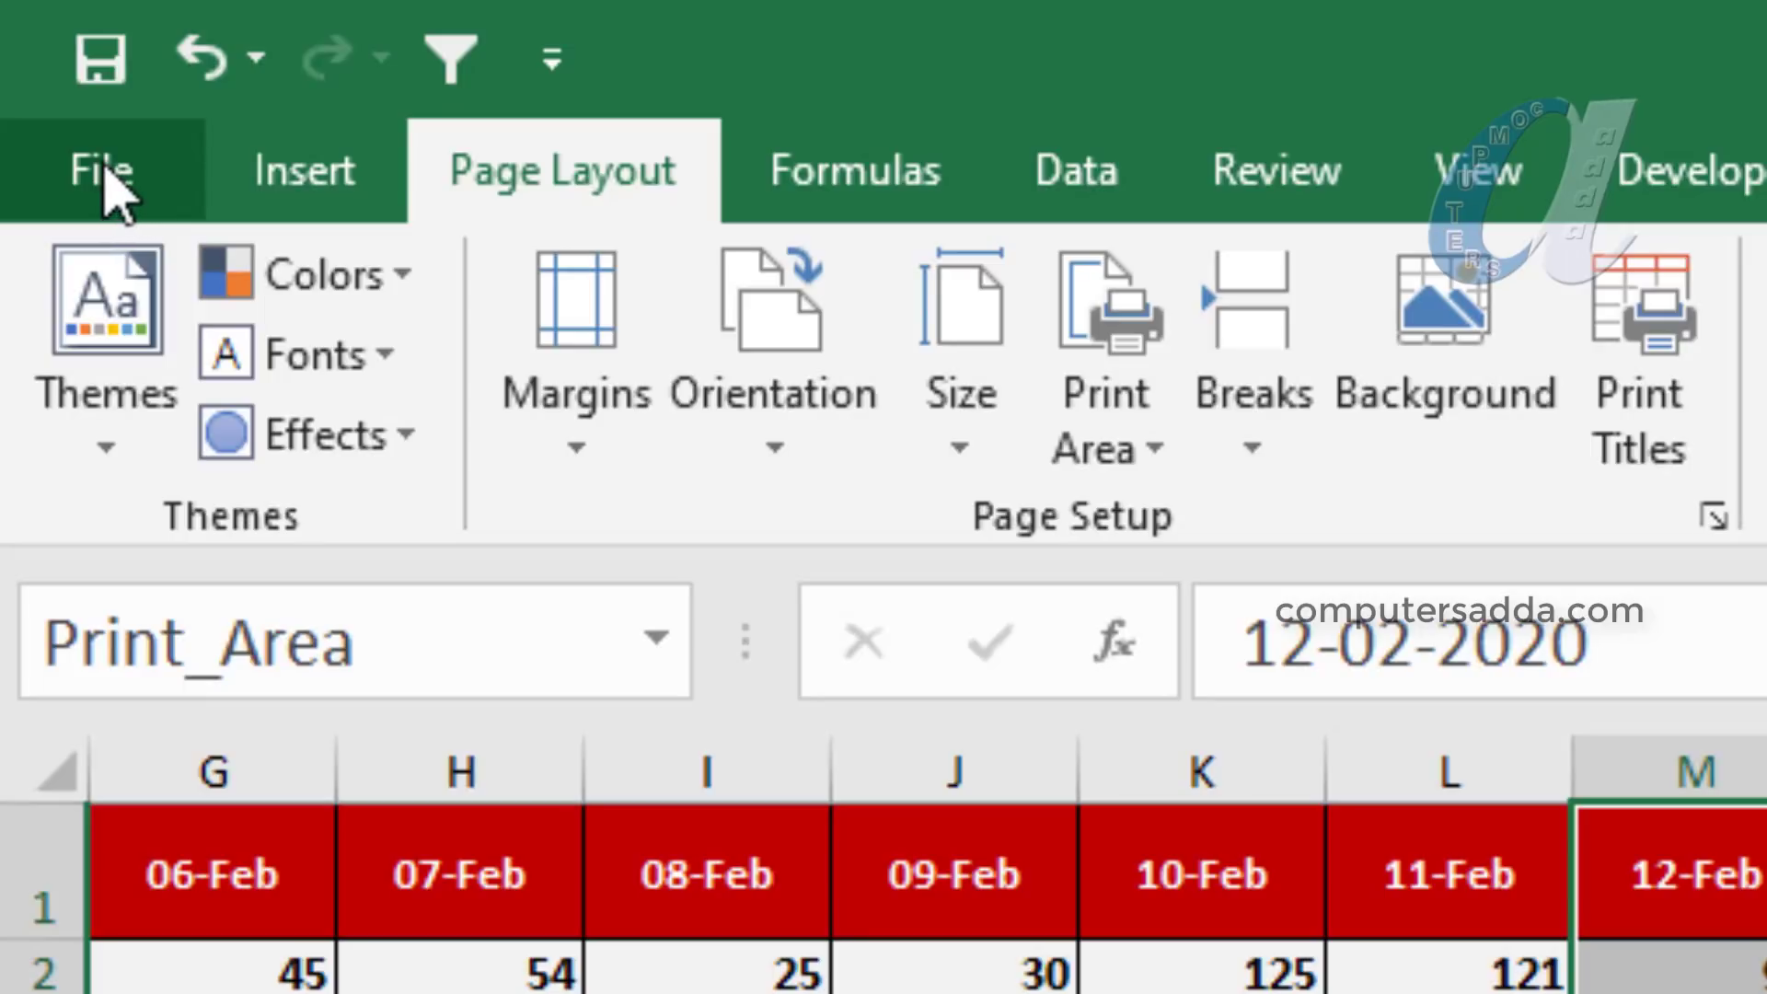
- Reopen Excel Options and bring up the list of main tabs in the ribbon customization settings
left_click(552, 60)
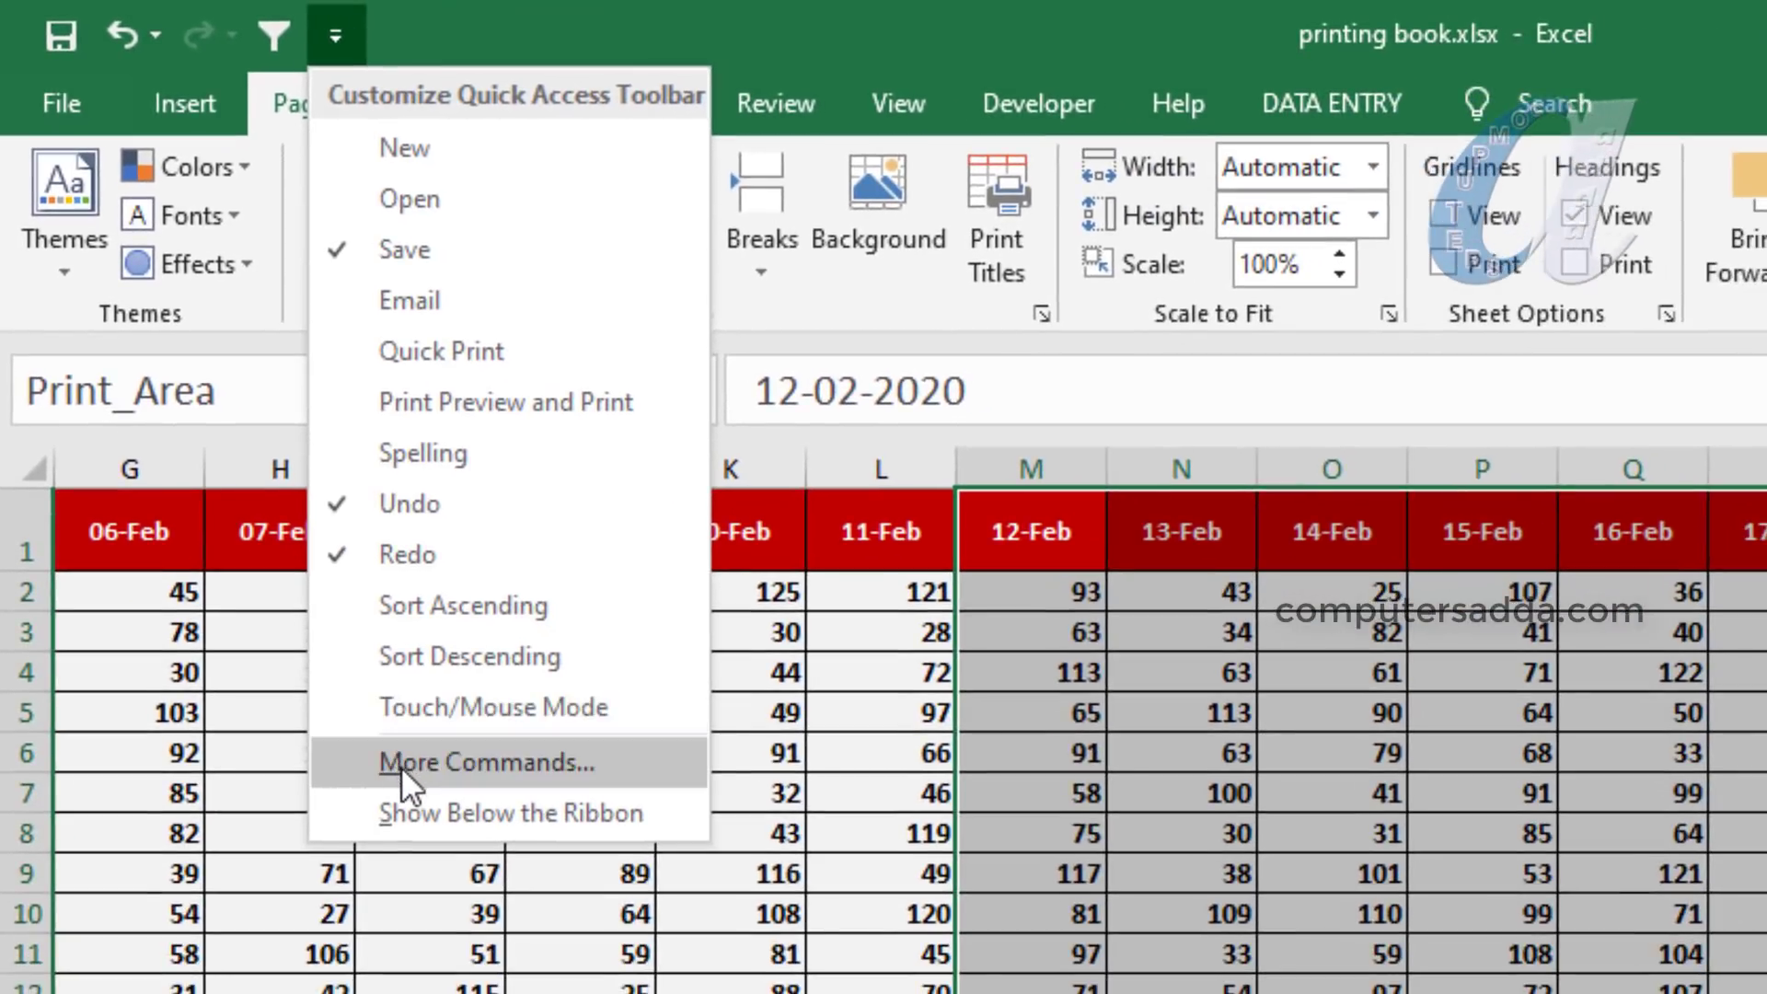
left_click(401, 765)
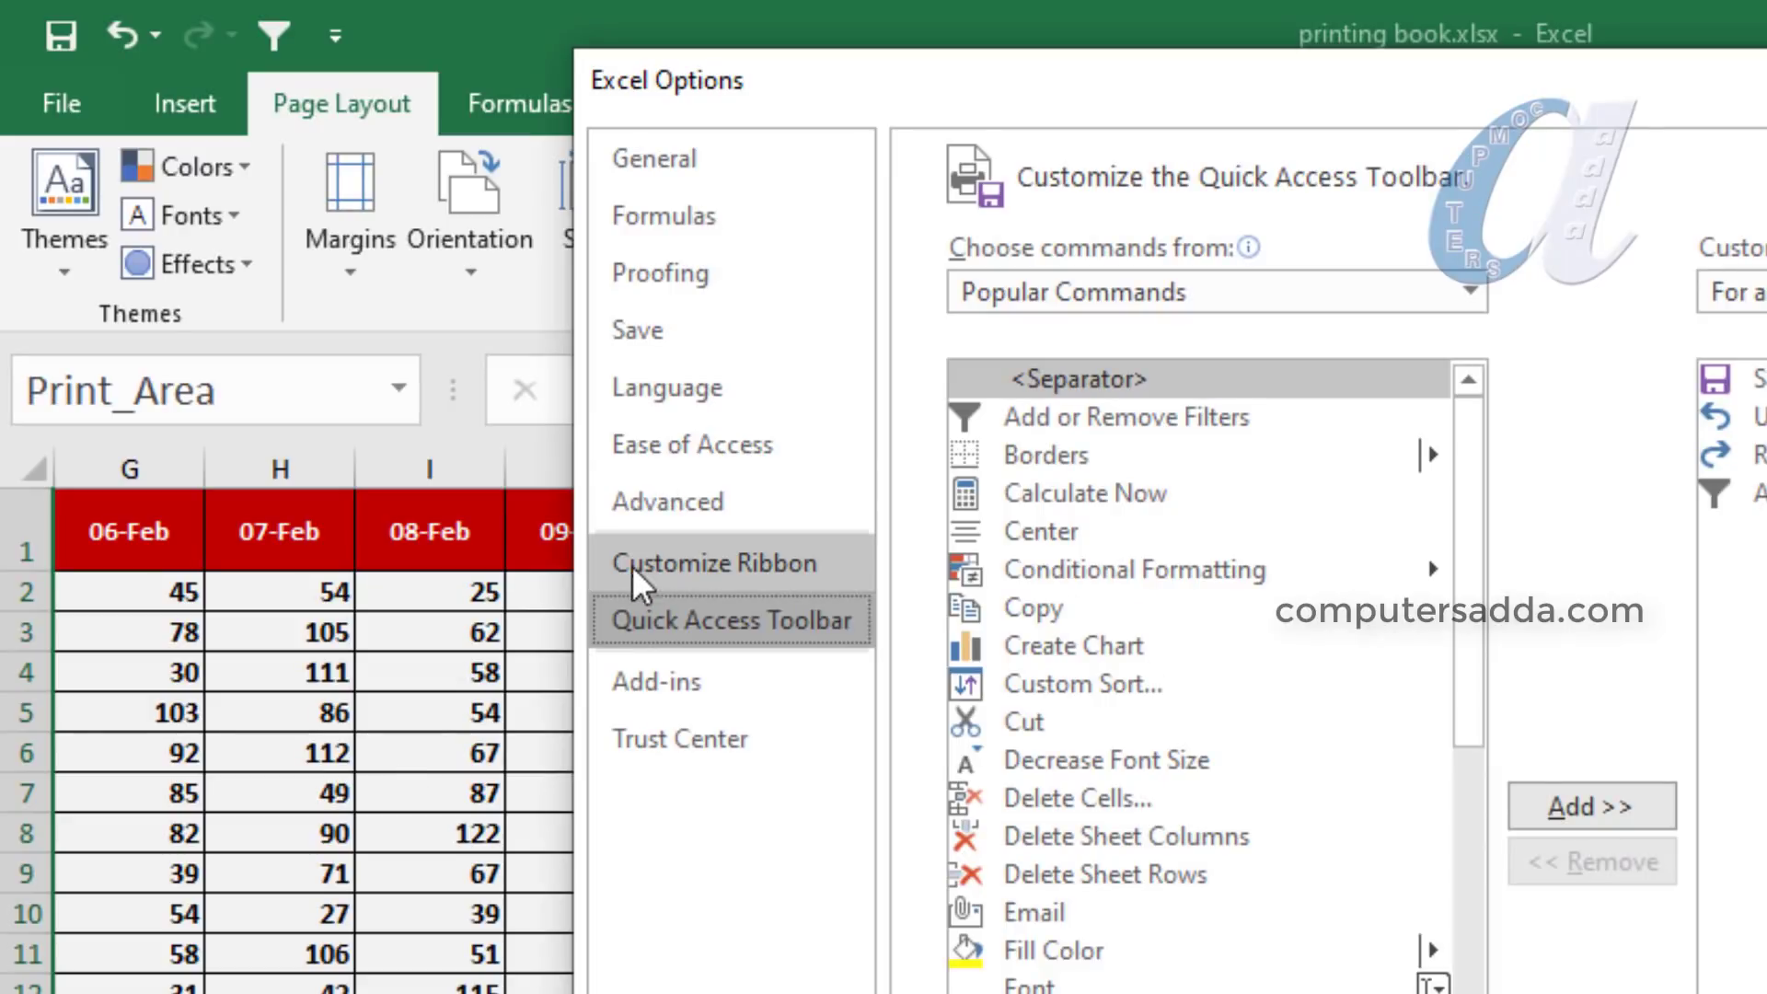
left_click(727, 565)
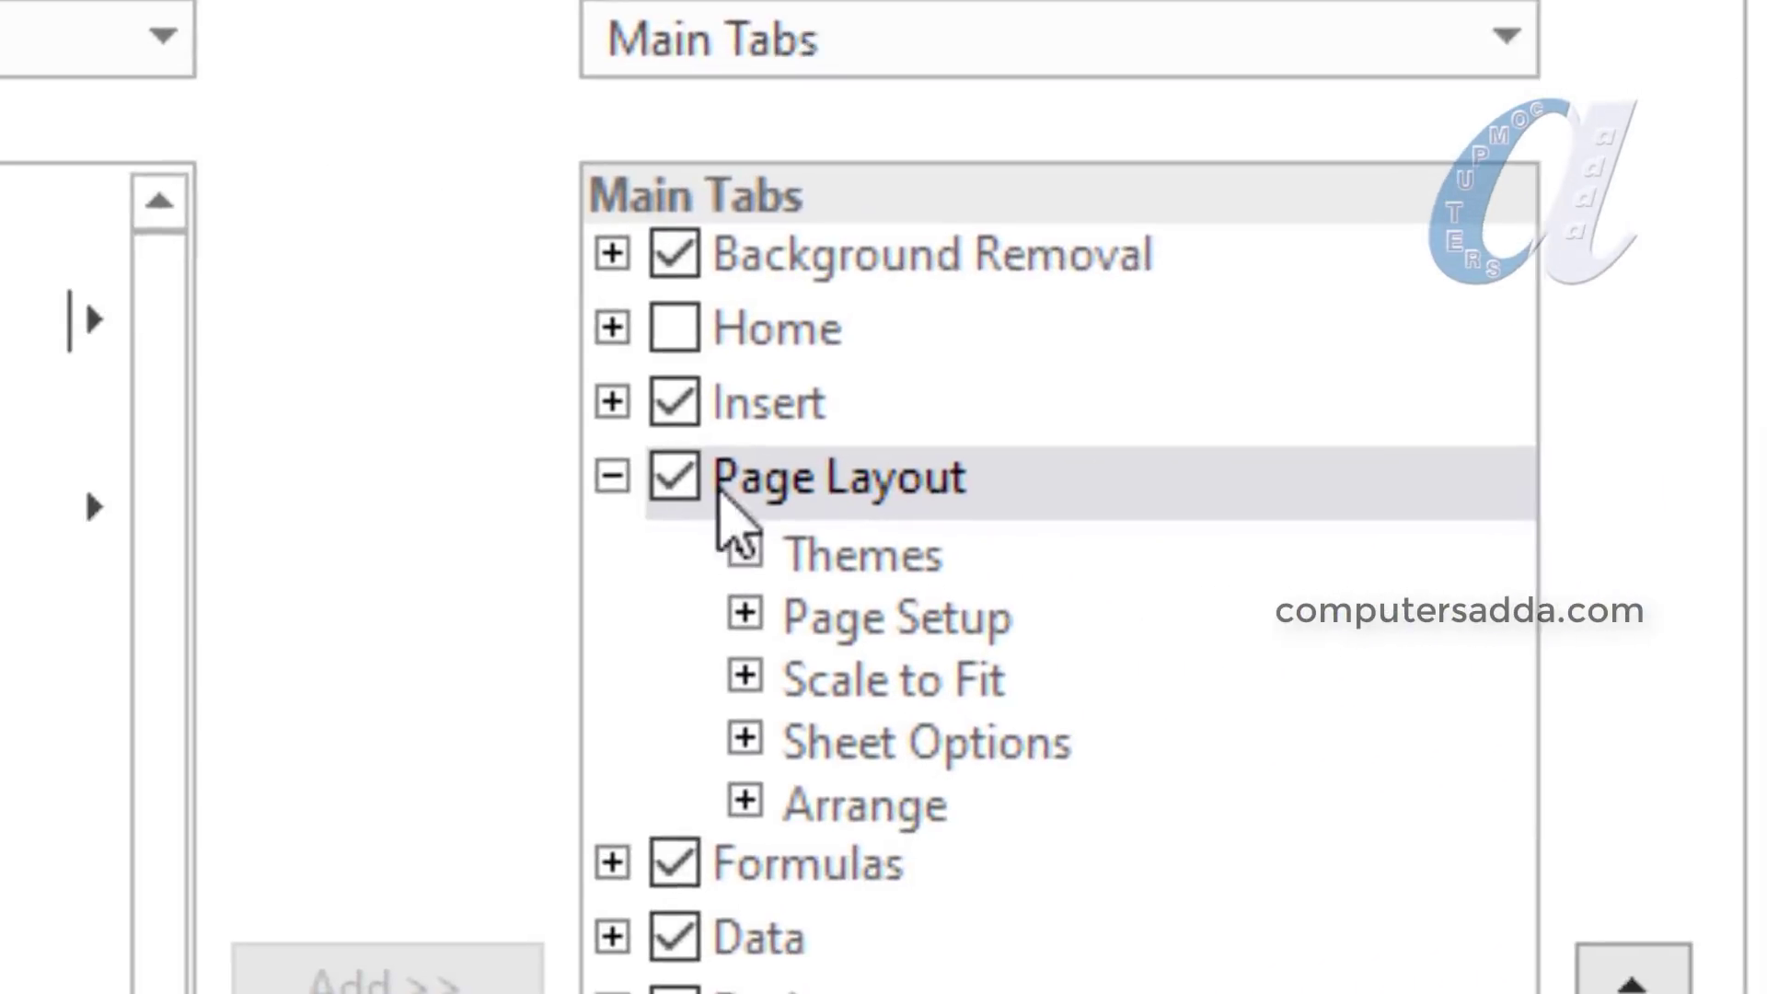